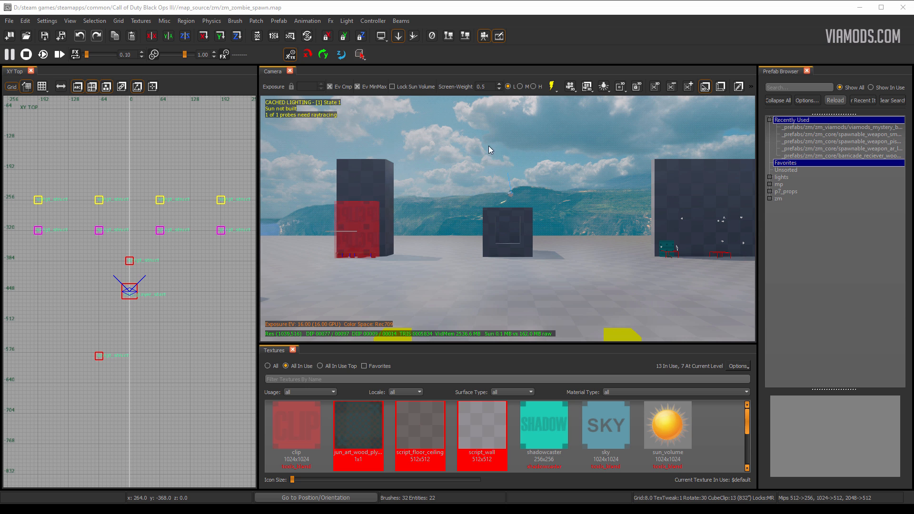
# Step: Place a Spawner_Zm_Factory_zombie actor from the entity browser into the map, in the open area between the box room and the wall
pyautogui.moveTo(559, 221)
pyautogui.mouseDown(button='right')
pyautogui.moveTo(728, 224)
pyautogui.moveTo(559, 221)
pyautogui.mouseUp(button='right')
pyautogui.press('w')
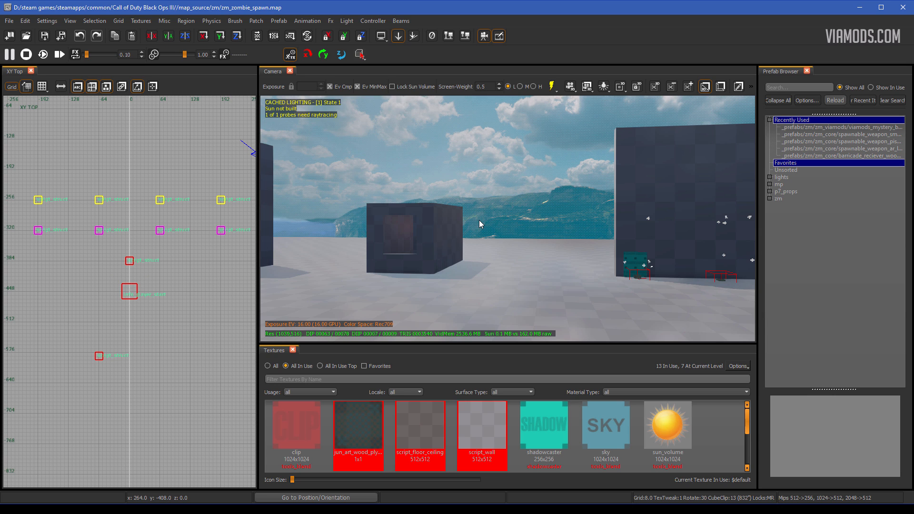
pyautogui.press('b')
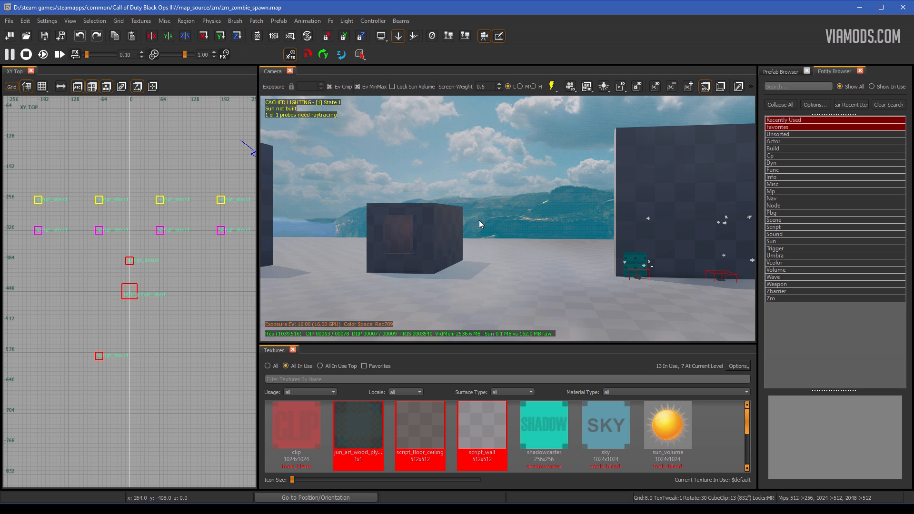
pyautogui.doubleClick(804, 140)
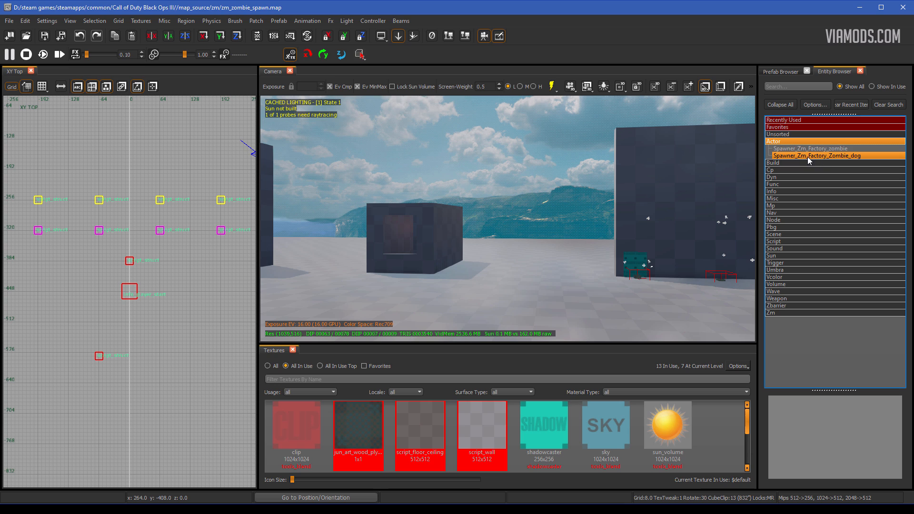
pyautogui.click(810, 149)
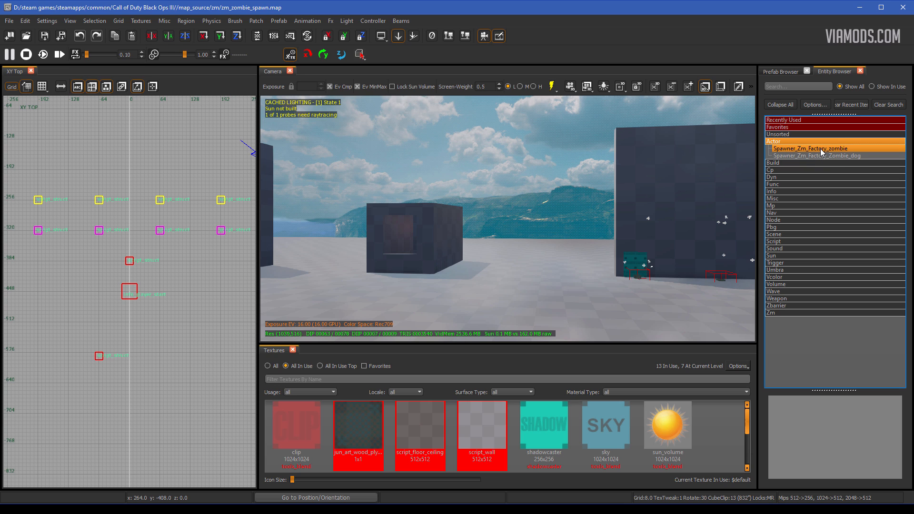
pyautogui.moveTo(821, 149); pyautogui.dragTo(541, 160)
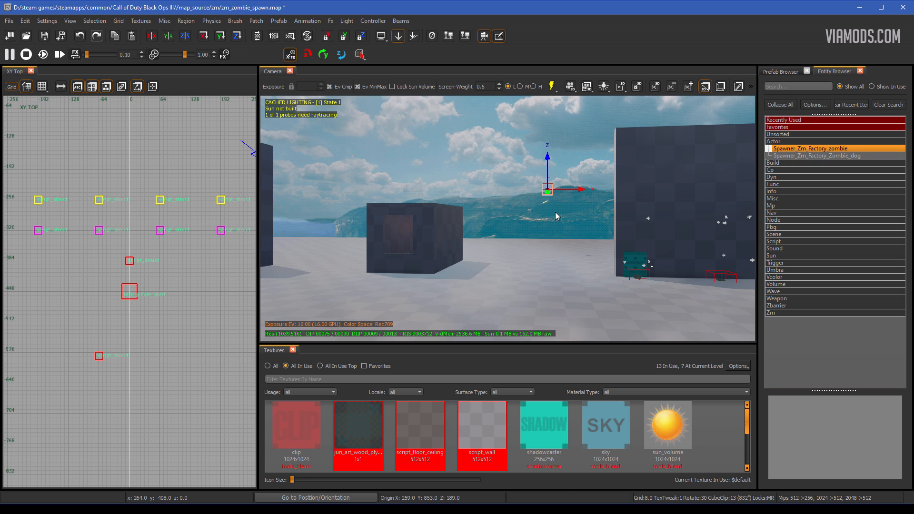
# Step: Move the zombie spawner clear of the walls to about X 248, Y 632, Z 184
pyautogui.moveTo(549, 204); pyautogui.dragTo(433, 176)
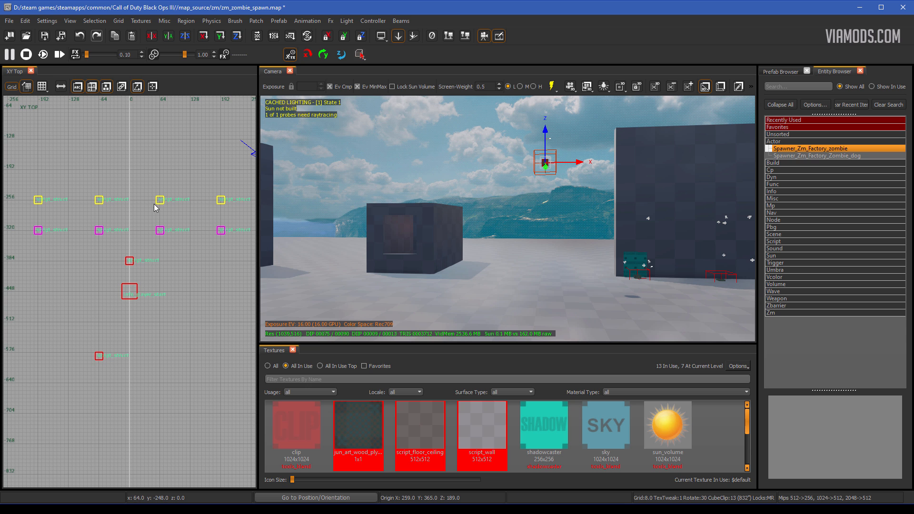
pyautogui.scroll(-5, 153, 204)
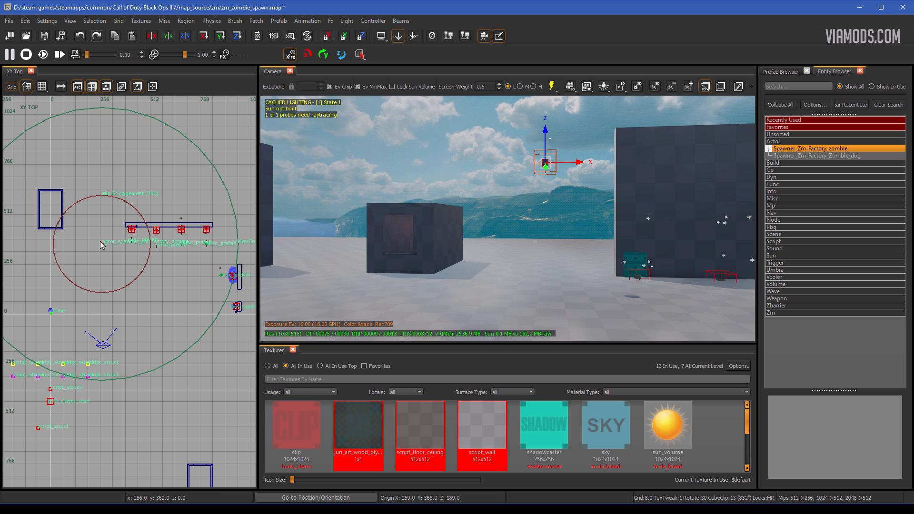
pyautogui.moveTo(101, 242); pyautogui.dragTo(102, 182)
pyautogui.scroll(6, 98, 194)
pyautogui.moveTo(554, 165)
pyautogui.mouseDown(button='right')
pyautogui.moveTo(562, 165)
pyautogui.moveTo(554, 165)
pyautogui.mouseUp(button='right')
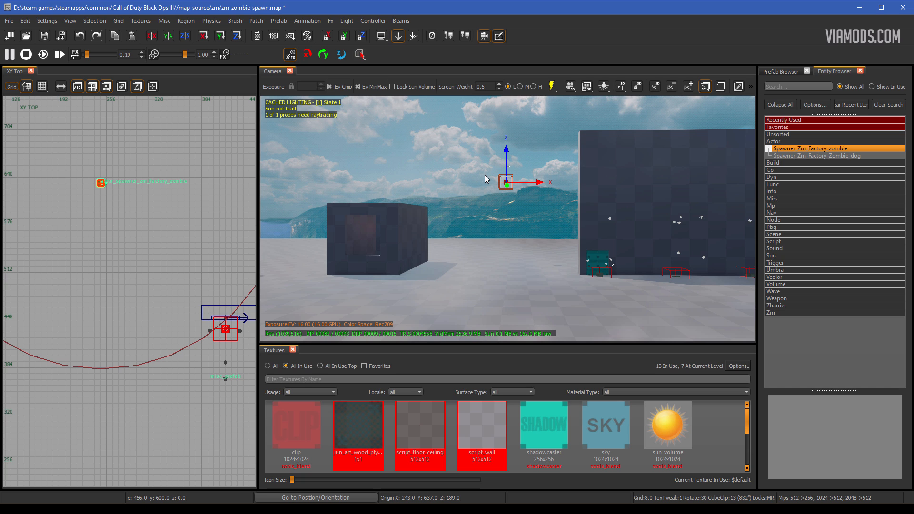
# Step: Set the first coop_count value of the zombie spawner to 9999 in its entity properties
pyautogui.press('n')
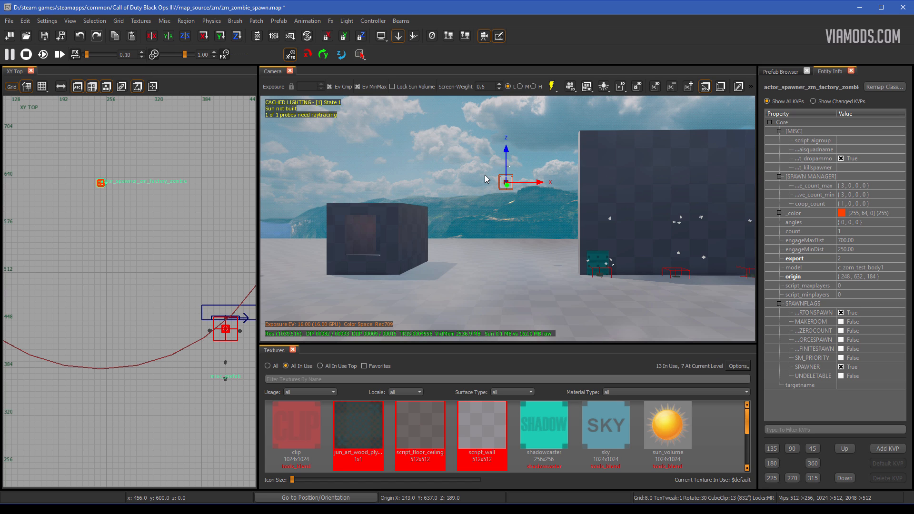
pyautogui.click(846, 204)
pyautogui.write('99')
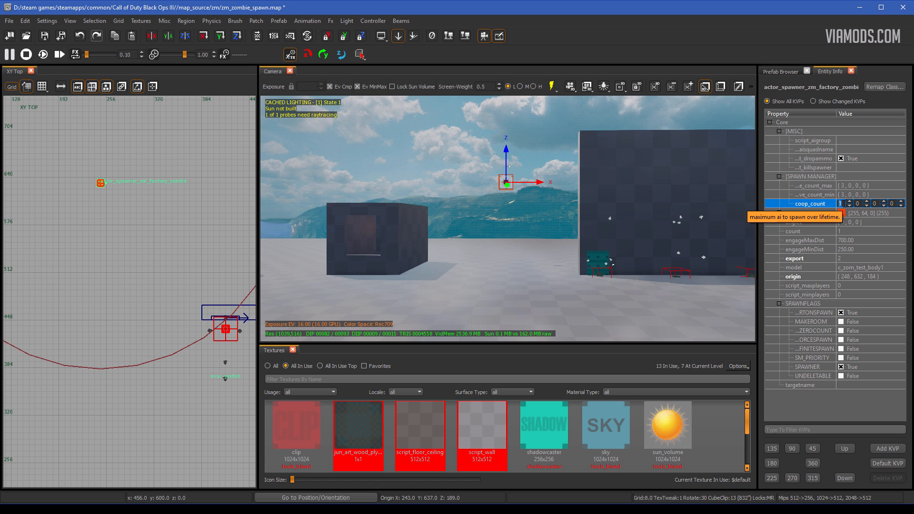
pyautogui.write('99')
pyautogui.press('Return')
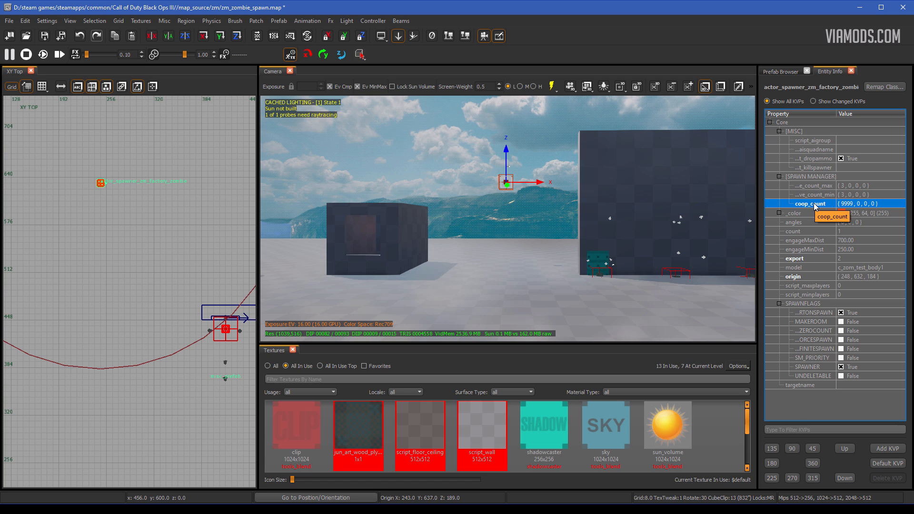
# Step: Set the zombie spawner's count property to 9999
pyautogui.click(824, 233)
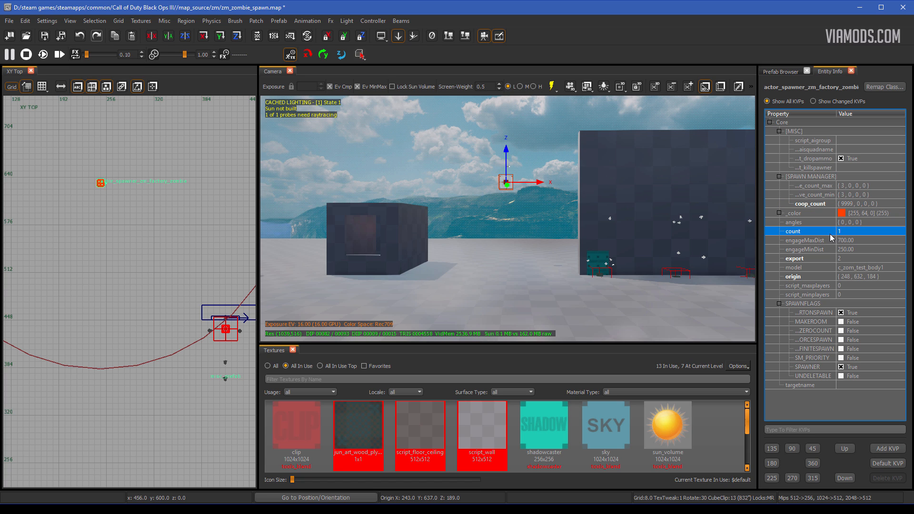
pyautogui.click(856, 234)
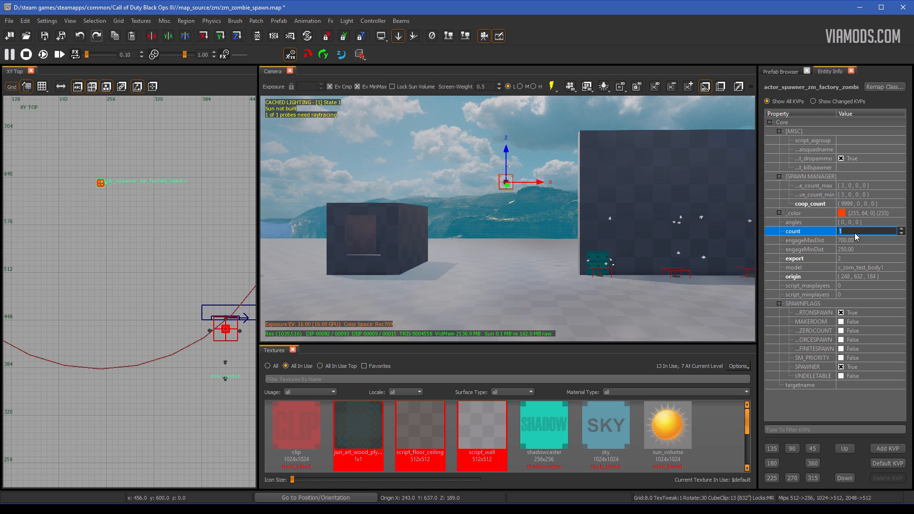
pyautogui.write('9999')
pyautogui.press('Return')
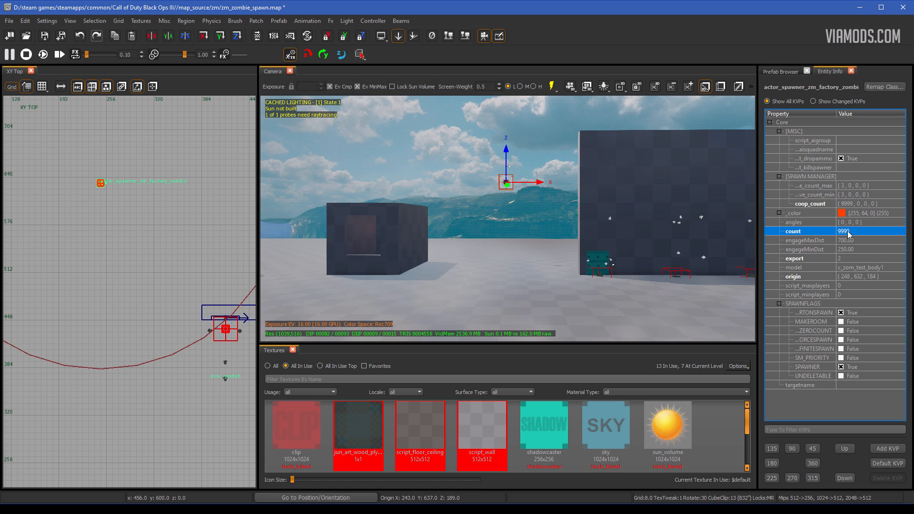
# Step: Disable the ALERTONSPAWN spawnflag and enable the MAKEROOM spawnflag on the zombie spawner
pyautogui.click(841, 313)
pyautogui.click(857, 386)
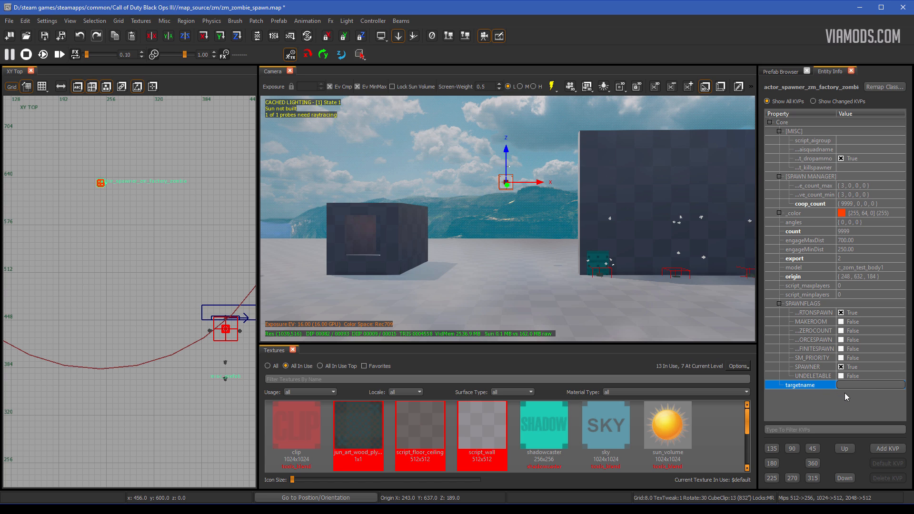
pyautogui.click(801, 398)
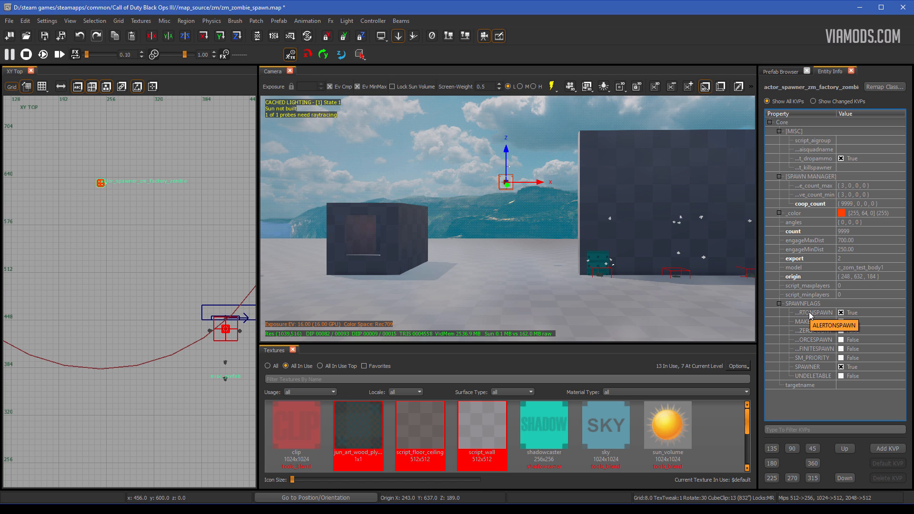
pyautogui.click(841, 313)
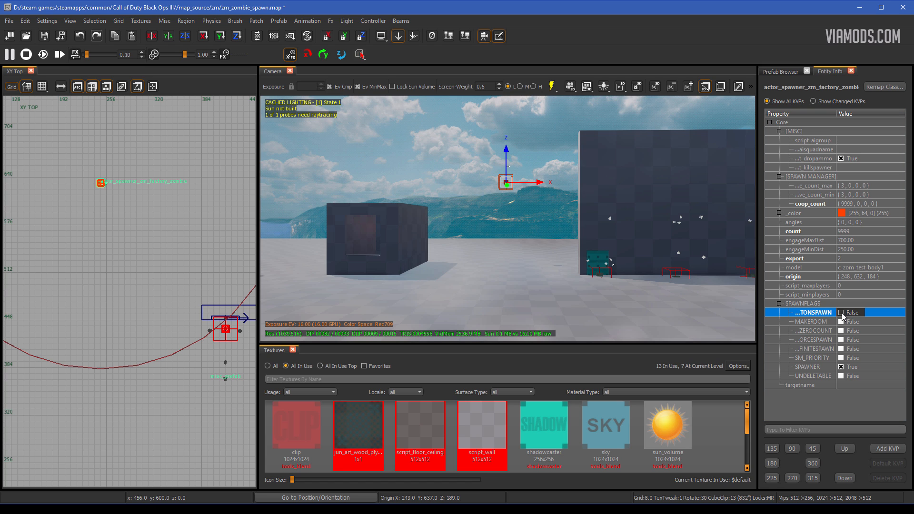
pyautogui.click(841, 322)
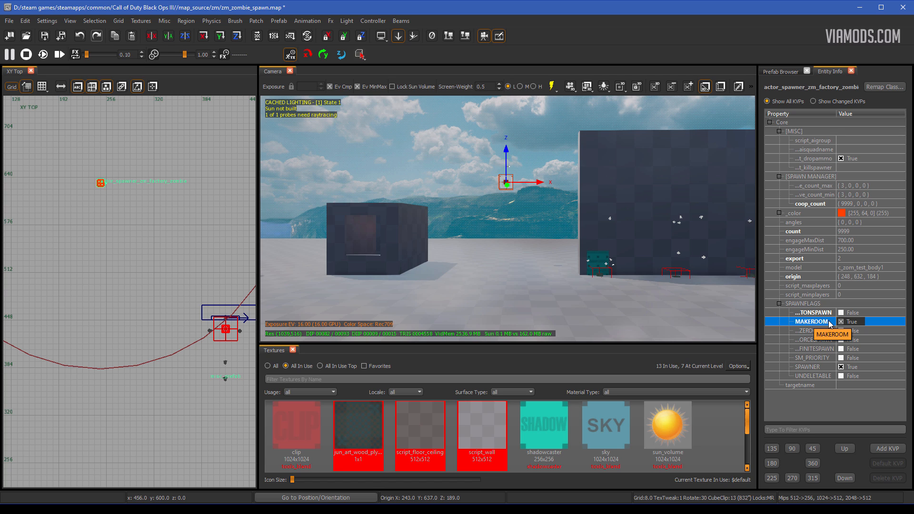
pyautogui.moveTo(842, 326)
# Step: Add the key script_disable_bleeder with value 1 to the zombie spawner
pyautogui.click(880, 447)
pyautogui.write('script')
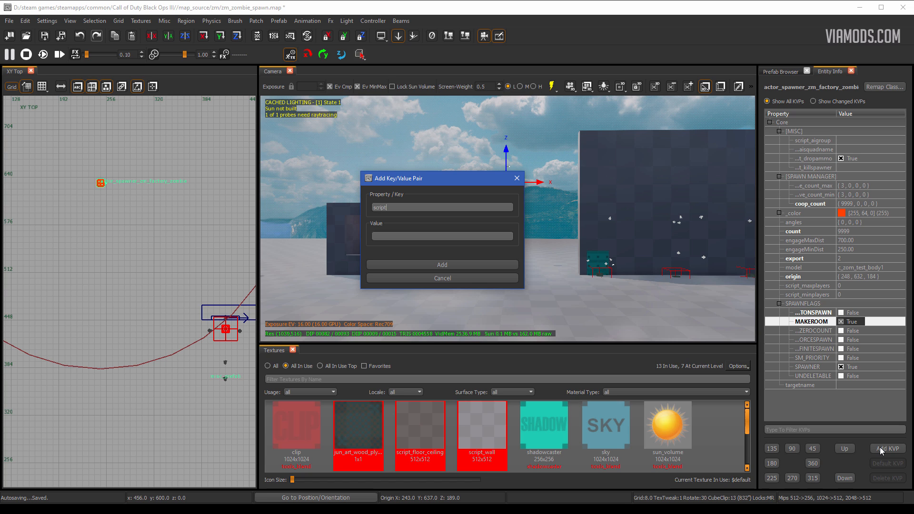
pyautogui.write('_disable_bleeder')
pyautogui.press('Tab')
pyautogui.write('1')
pyautogui.press('Return')
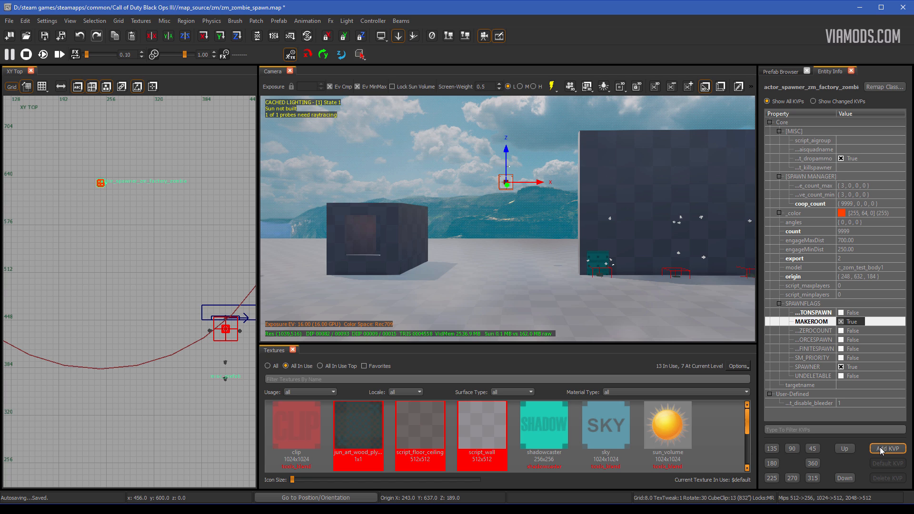
# Step: Add the key script_forcespawn with value 1 to the zombie spawner
pyautogui.click(881, 449)
pyautogui.write('script')
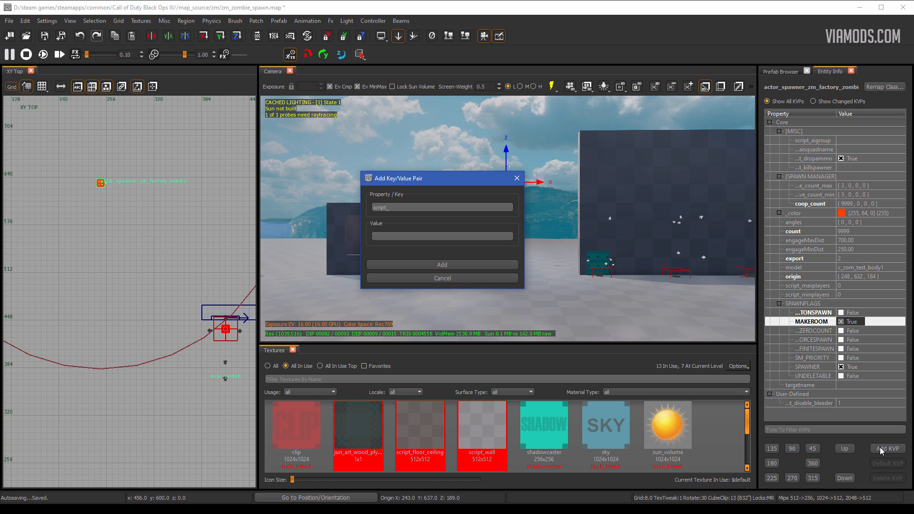
pyautogui.write('_forcespawn')
pyautogui.press('Return')
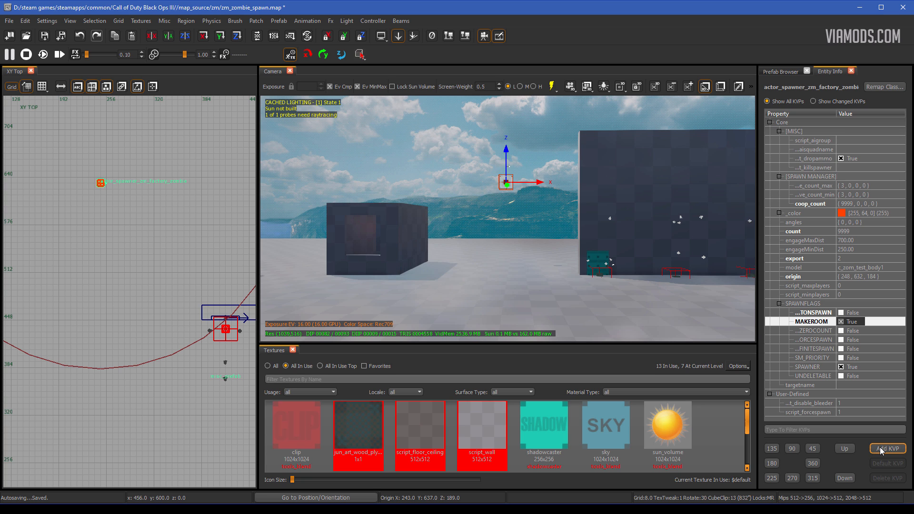
# Step: Add the key script_noteworthy with value zombie_spawner to the zombie spawner and deselect it
pyautogui.click(881, 450)
pyautogui.write('scr')
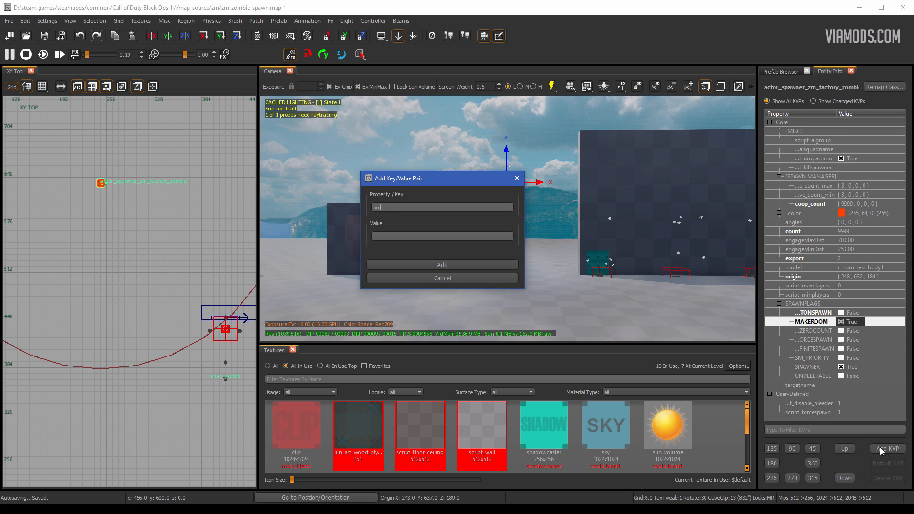
pyautogui.write('ipt_notew')
pyautogui.write('orthy')
pyautogui.write('zom')
pyautogui.write('bie_spawner')
pyautogui.press('Return')
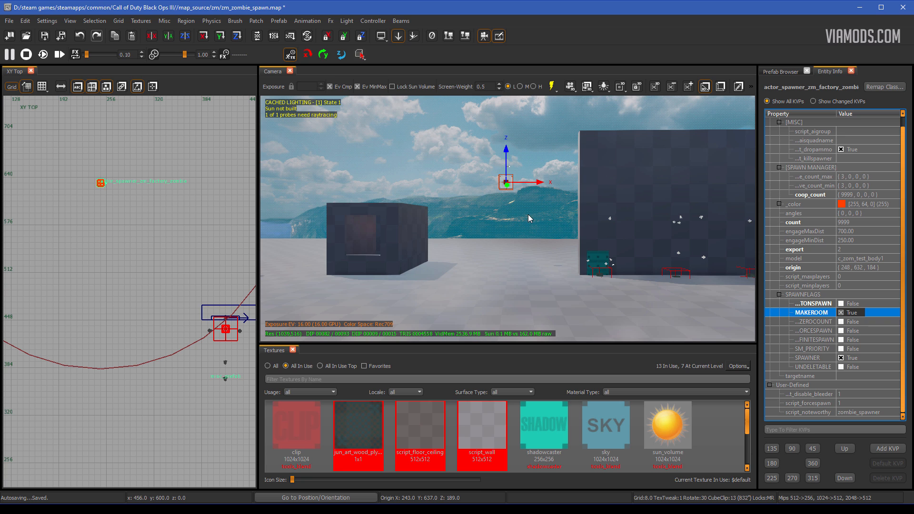
pyautogui.press('Escape')
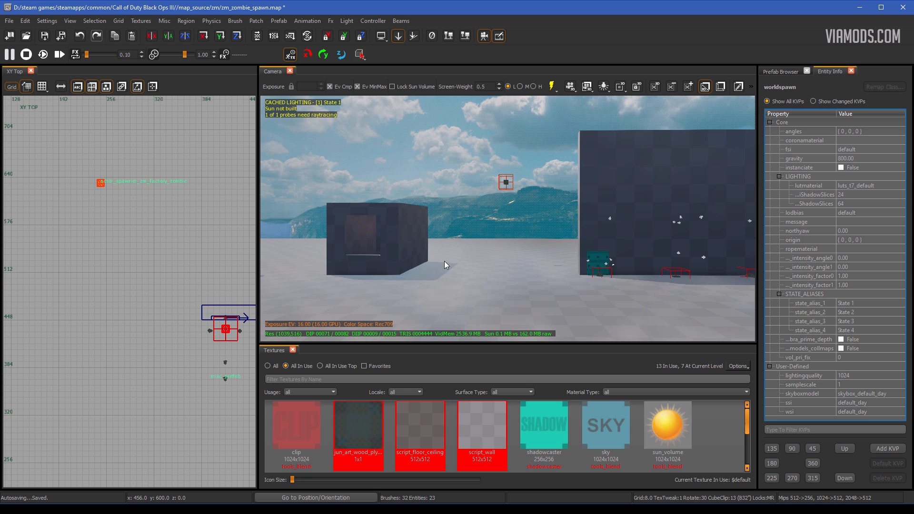
# Step: Create a script struct entity next to the zombie spawner in the top view
pyautogui.scroll(-2, 170, 204)
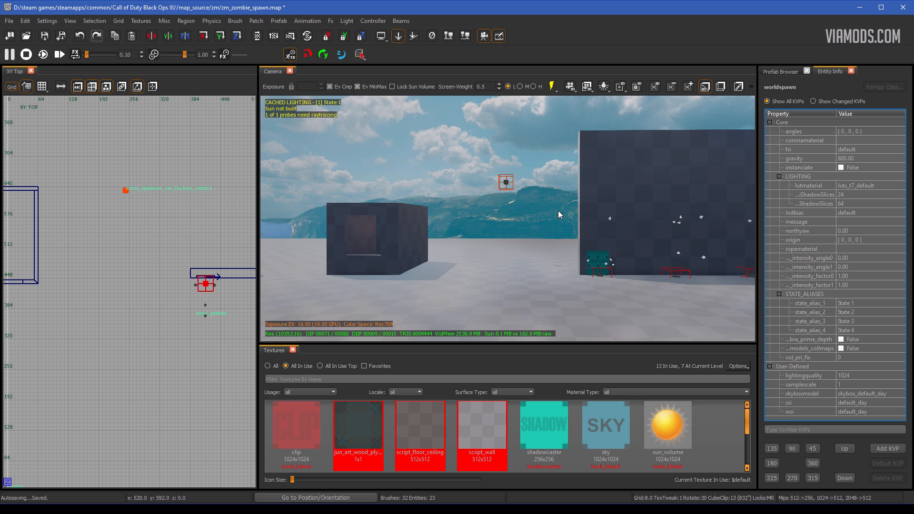
pyautogui.press('b')
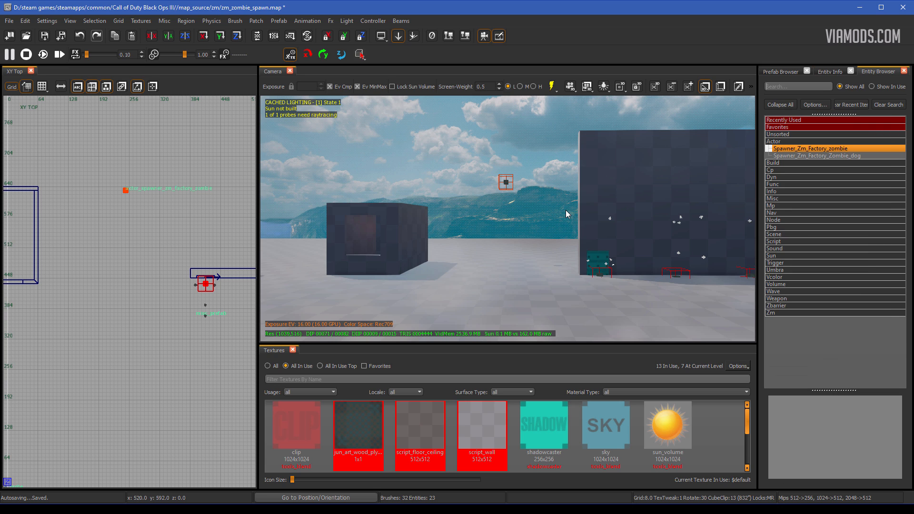
pyautogui.rightClick(778, 242)
pyautogui.click(523, 233)
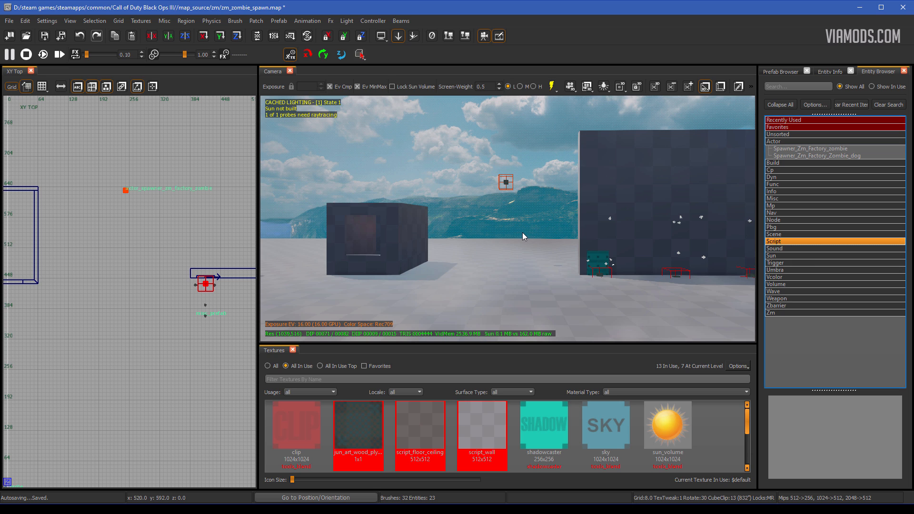
pyautogui.rightClick(133, 170)
pyautogui.moveTo(199, 352)
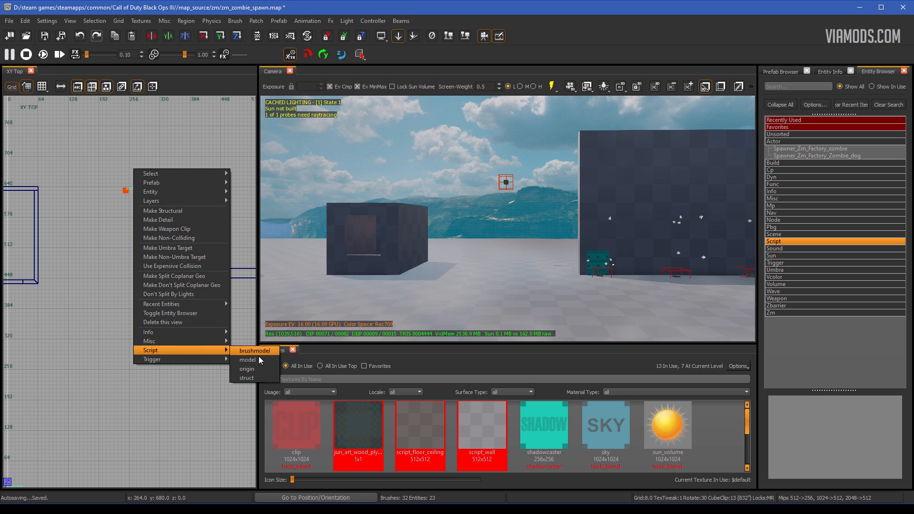
pyautogui.click(252, 378)
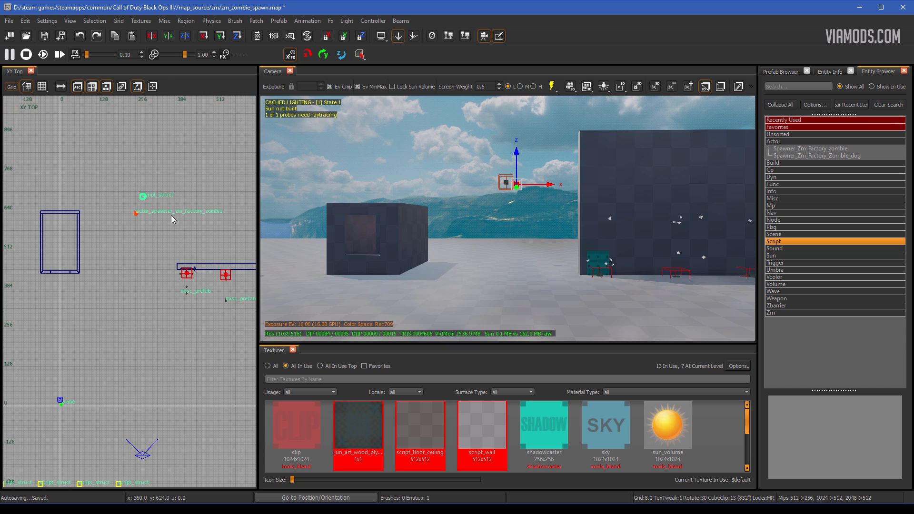
# Step: Move the script struct inside the box room near its back wall and lower it to floor level, at about X -8, Y 608, Z 8
pyautogui.moveTo(140, 192); pyautogui.dragTo(44, 248)
pyautogui.moveTo(42, 248); pyautogui.dragTo(167, 240, button='right')
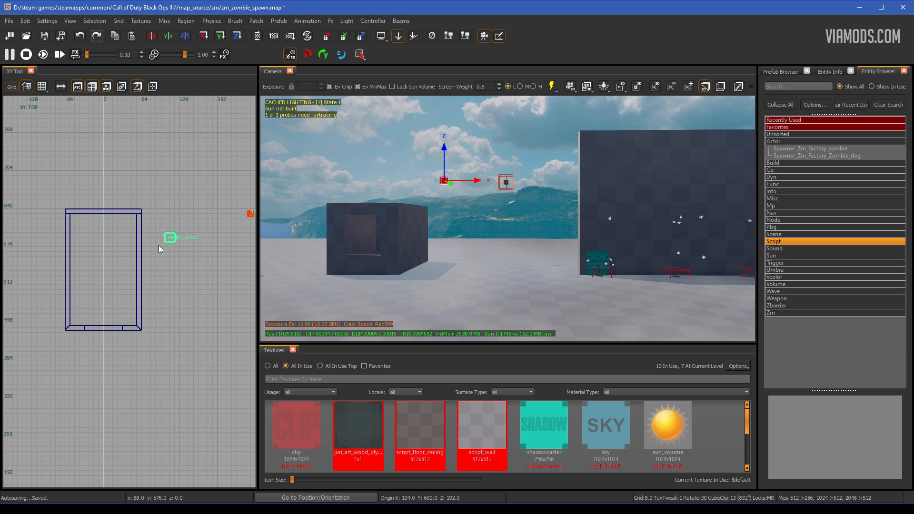
pyautogui.moveTo(157, 241); pyautogui.dragTo(102, 236)
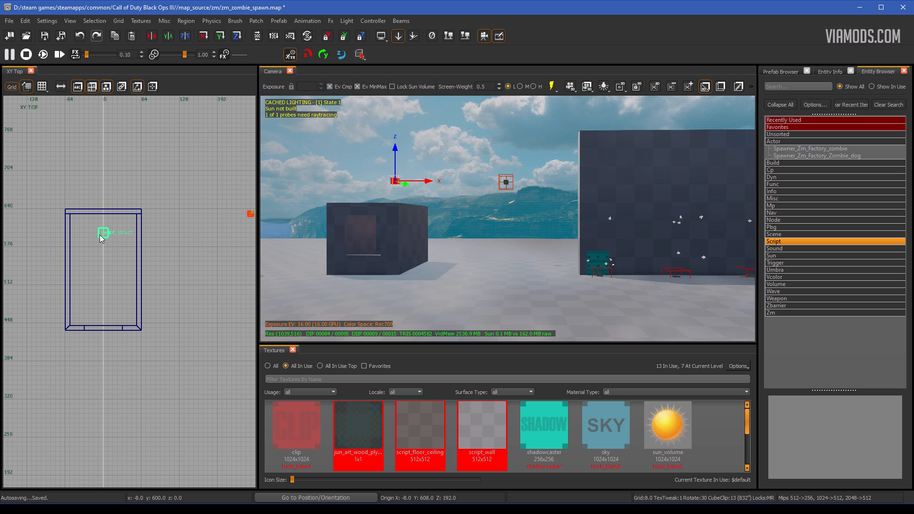
pyautogui.scroll(3, 102, 235)
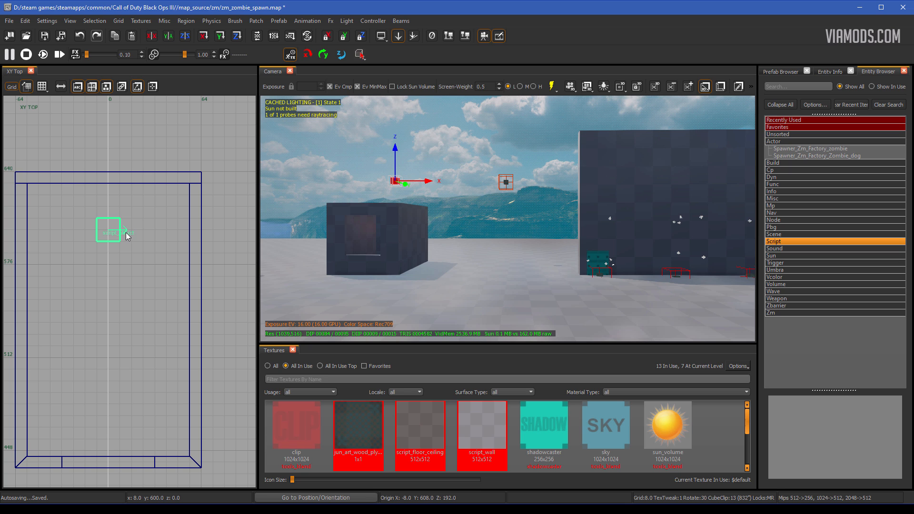
pyautogui.hotkey('ctrl', 'Tab')
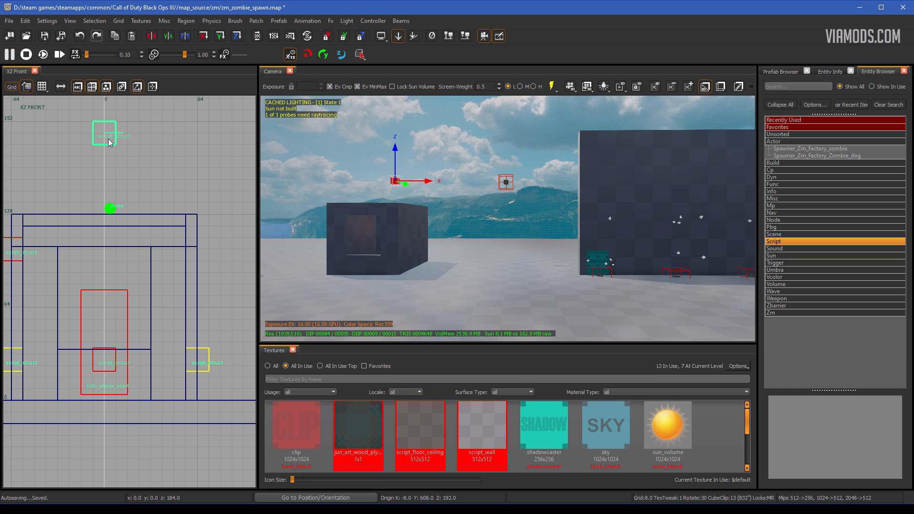
pyautogui.moveTo(110, 141); pyautogui.dragTo(109, 409)
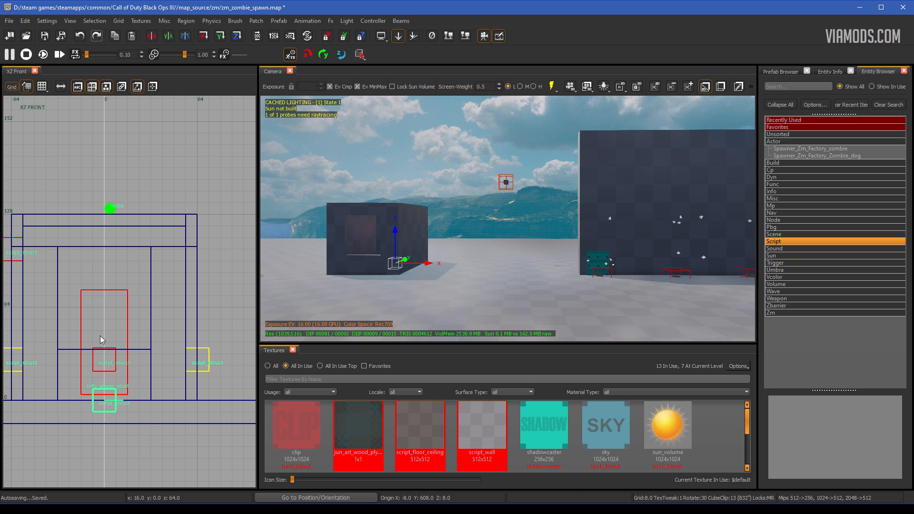
# Step: Rotate the script struct to a yaw of 270 degrees so it faces the box room's window opening
pyautogui.scroll(3, 98, 413)
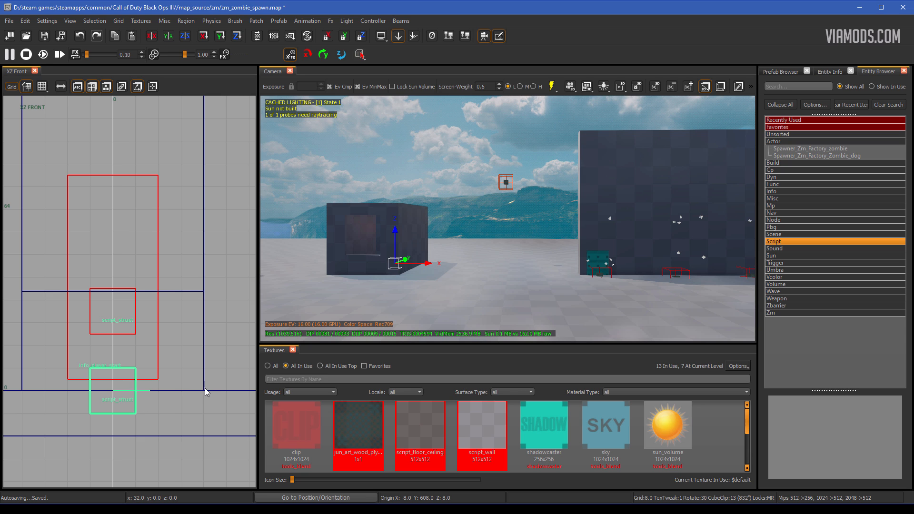
pyautogui.hotkey('ctrl', 'Tab')
pyautogui.hotkey('ctrl', 'Tab')
pyautogui.scroll(-5, 172, 322)
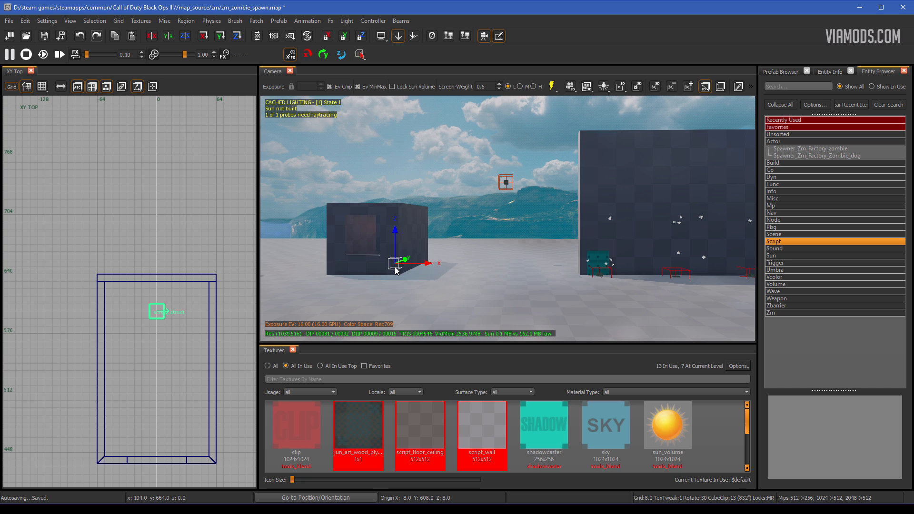
pyautogui.press('n')
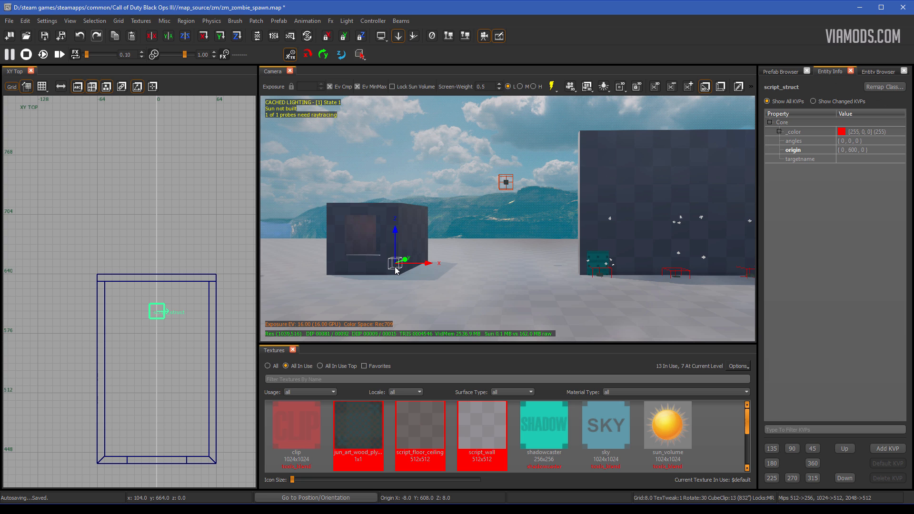
pyautogui.click(792, 478)
pyautogui.moveTo(181, 385); pyautogui.dragTo(168, 295, button='right')
pyautogui.scroll(2, 168, 295)
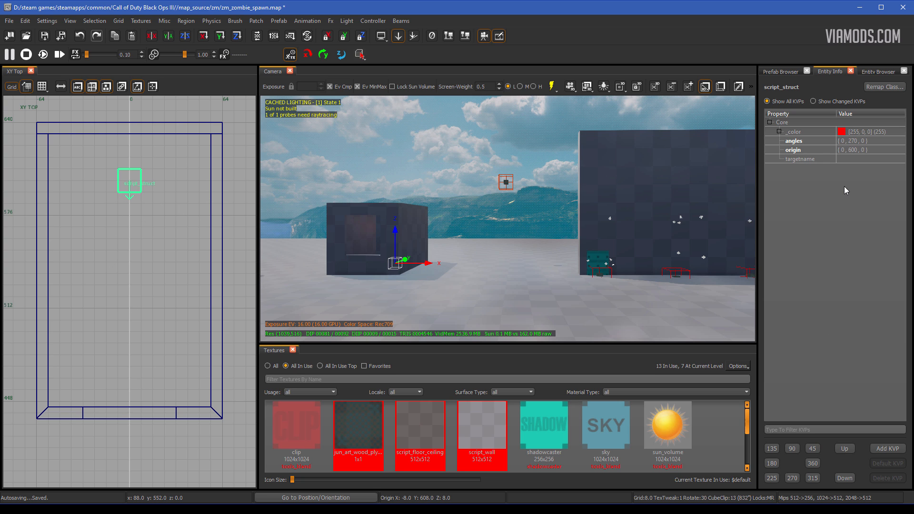
# Step: Set the script struct's targetname to start_zone_spawners
pyautogui.click(864, 160)
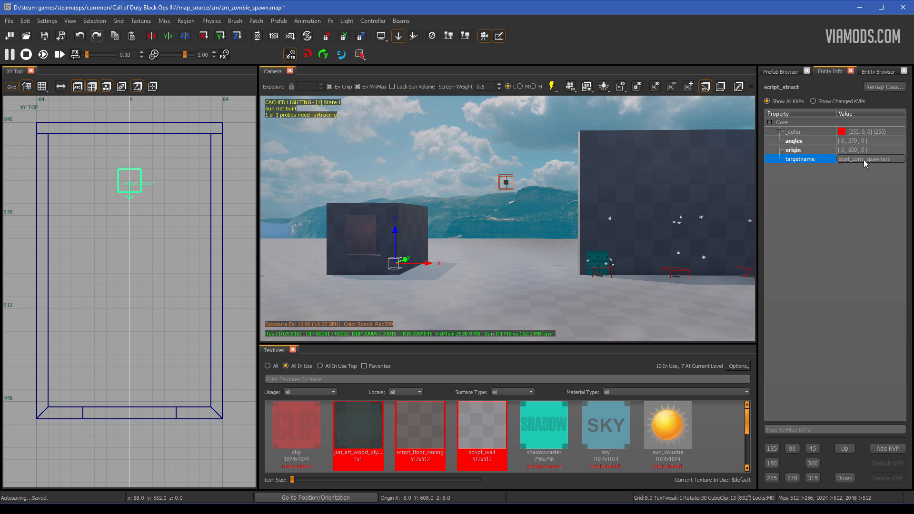
pyautogui.press('Return')
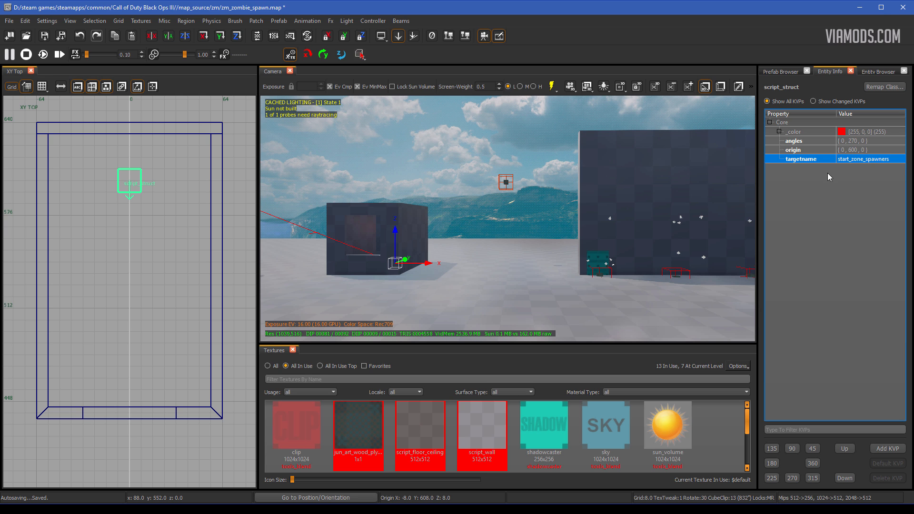
pyautogui.moveTo(676, 199); pyautogui.dragTo(651, 198, button='right')
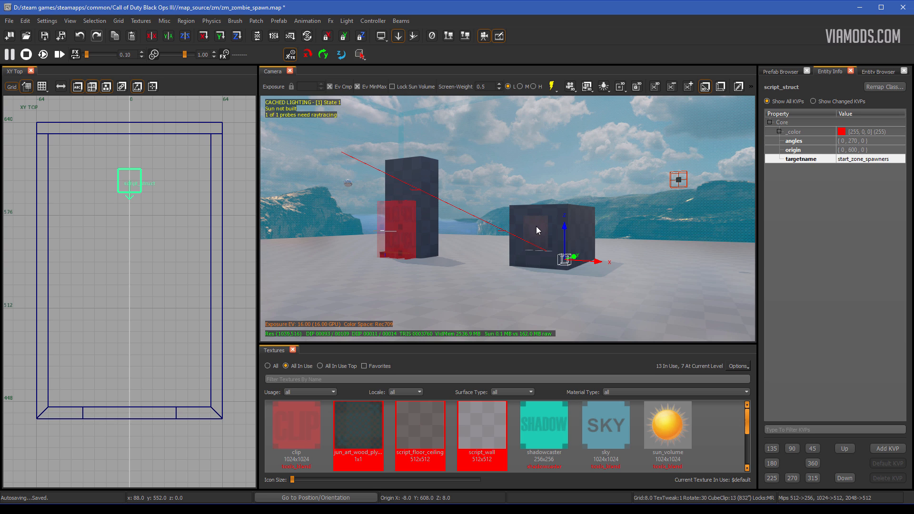
# Step: Add the key script_noteworthy with value riser_location to the script struct
pyautogui.click(895, 451)
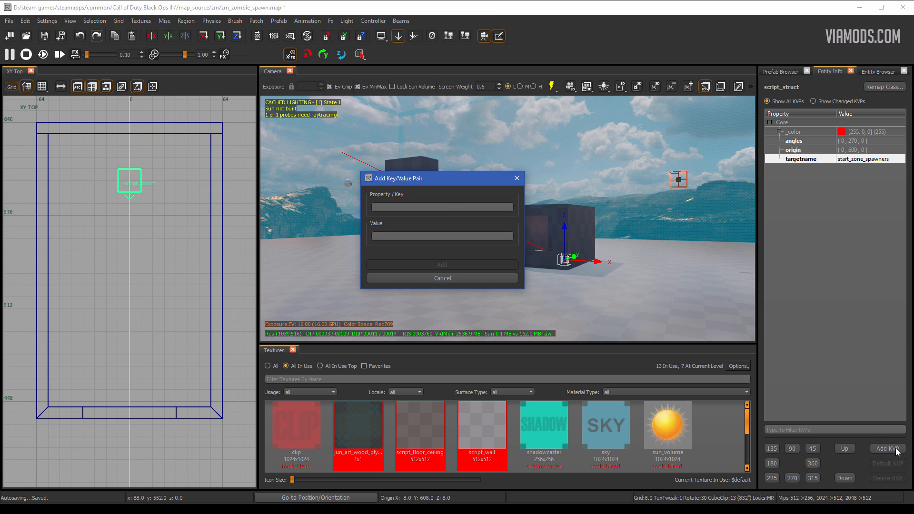
pyautogui.write('scri')
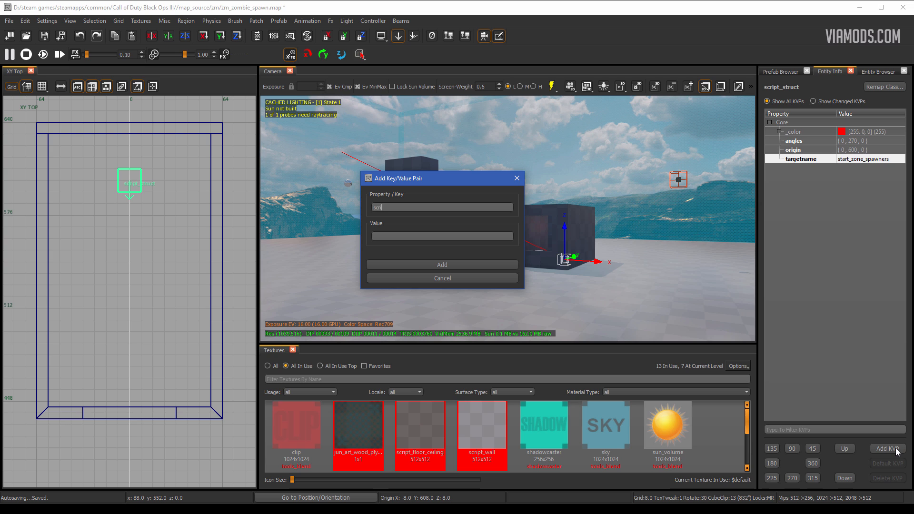
pyautogui.write('pt_noteworthy')
pyautogui.press('Tab')
pyautogui.write('riser_locat')
pyautogui.press('Return')
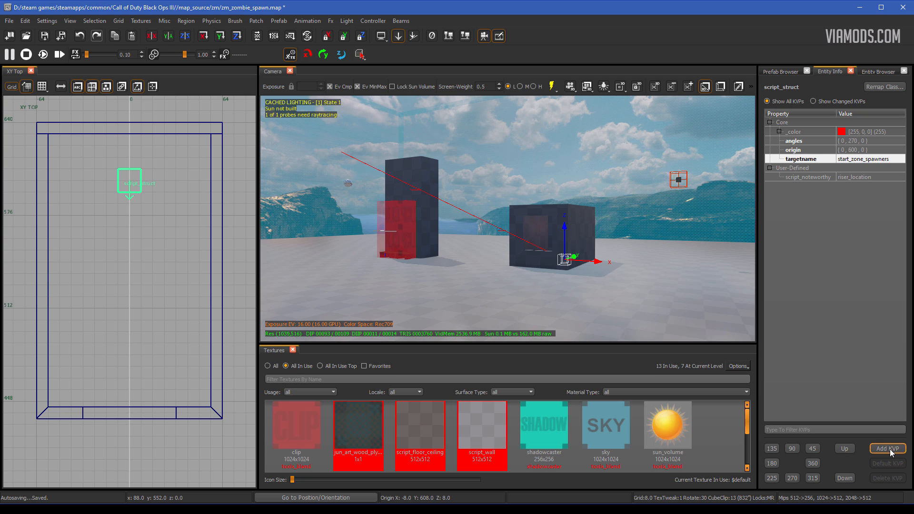
# Step: Add the key script_string with value receiver_set_entry_a to the script struct
pyautogui.click(888, 448)
pyautogui.write('scr')
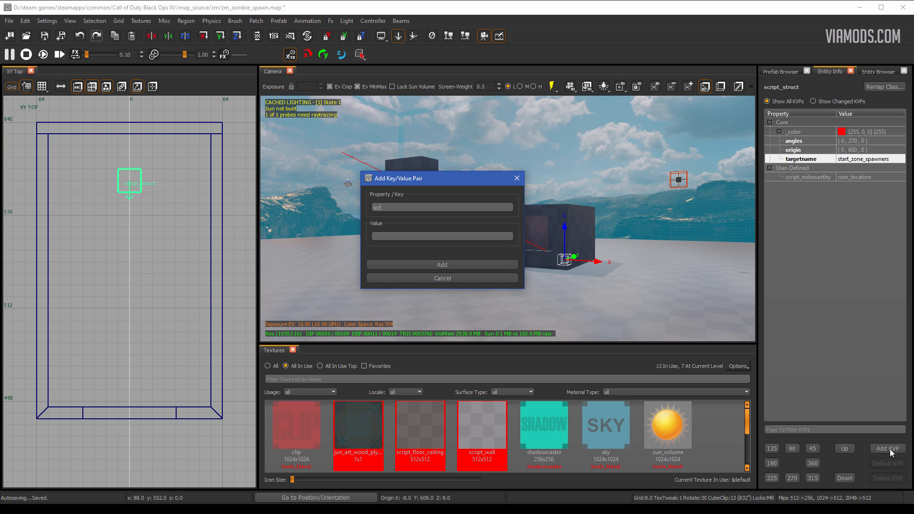
pyautogui.write('ipt_string')
pyautogui.write('receiver')
pyautogui.write('_set_entry_a')
pyautogui.press('Return')
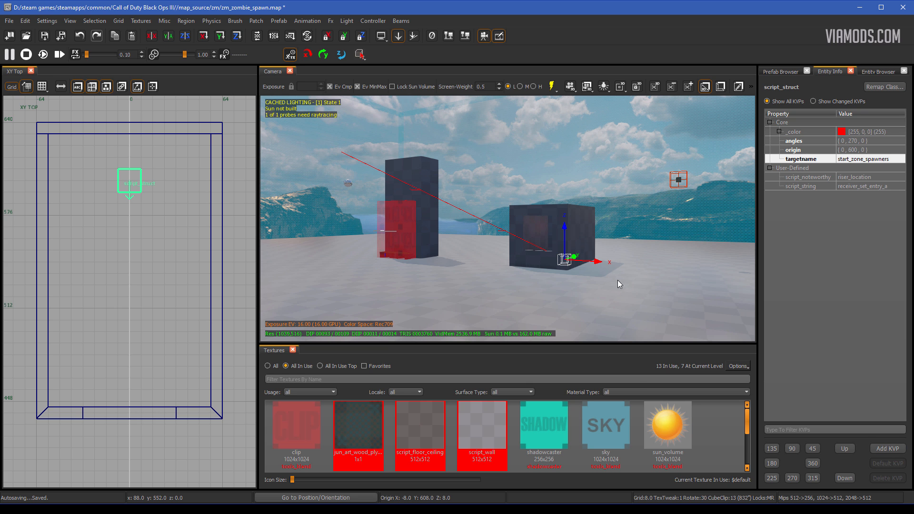
# Step: Duplicate the script struct along the X axis to a spot on the ground outside the box room, and deselect the copy
pyautogui.press('w')
pyautogui.moveTo(618, 280); pyautogui.dragTo(489, 275, button='right')
pyautogui.press('w')
pyautogui.press('s')
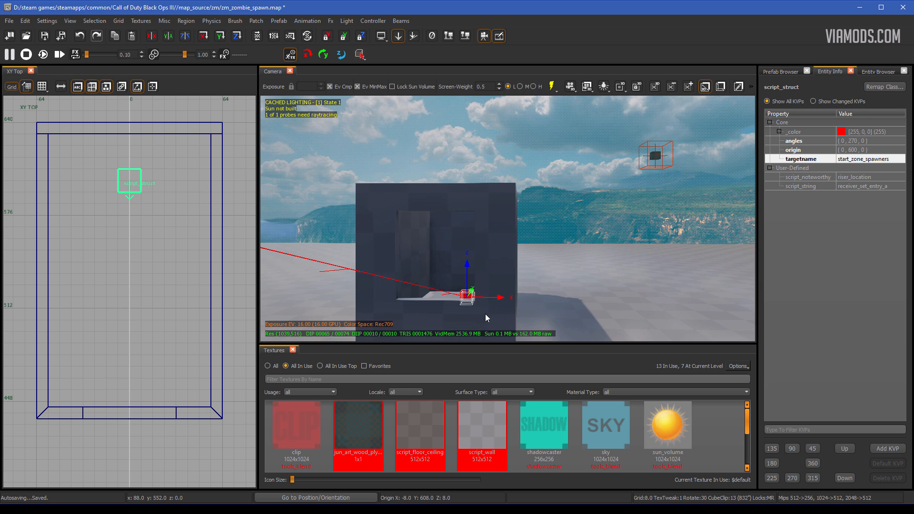
pyautogui.moveTo(479, 298); pyautogui.dragTo(651, 300)
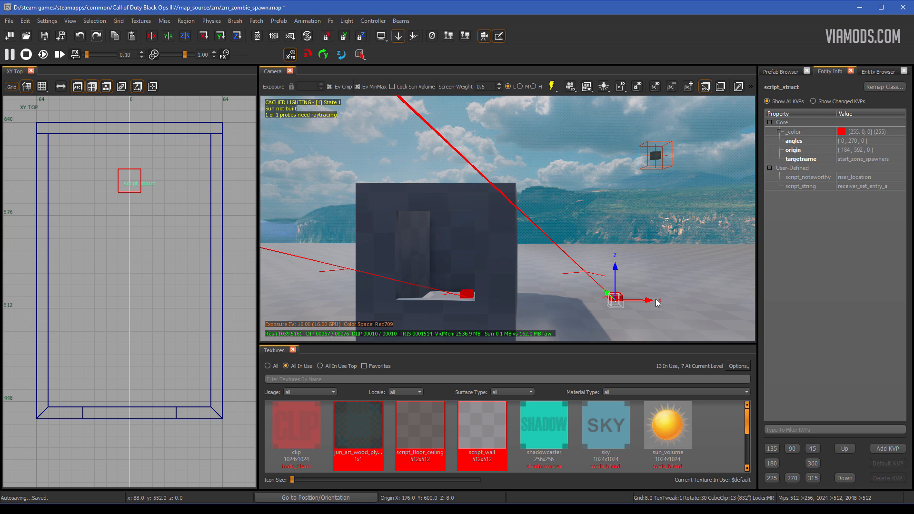
pyautogui.moveTo(652, 303); pyautogui.dragTo(750, 300)
pyautogui.press('Escape')
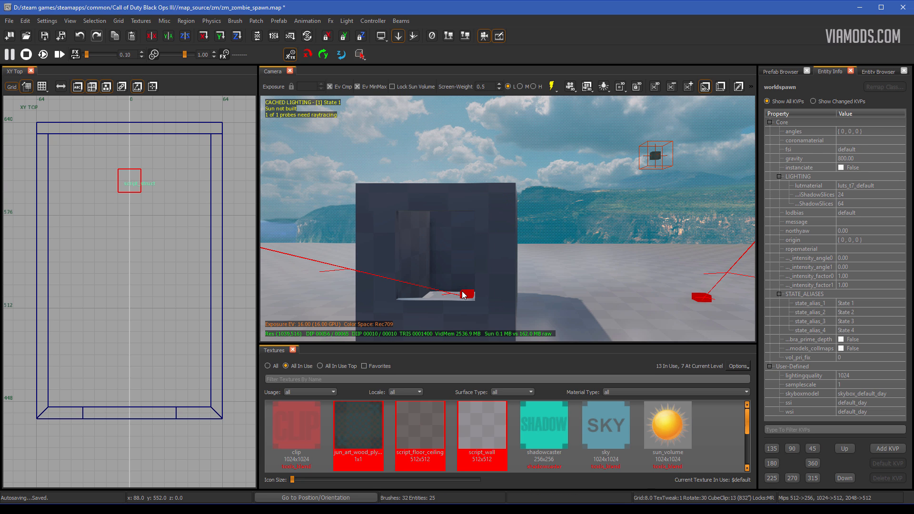
pyautogui.scroll(-2, 462, 291)
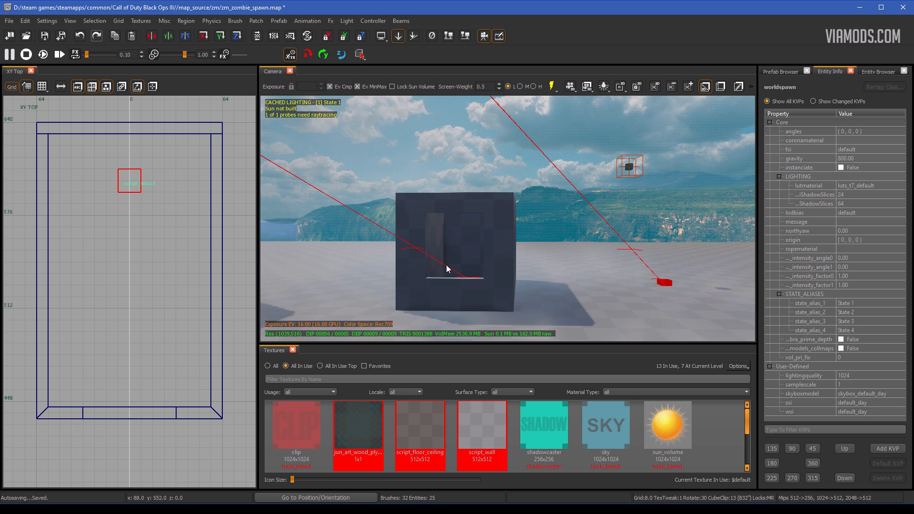
pyautogui.moveTo(180, 328); pyautogui.dragTo(175, 235, button='right')
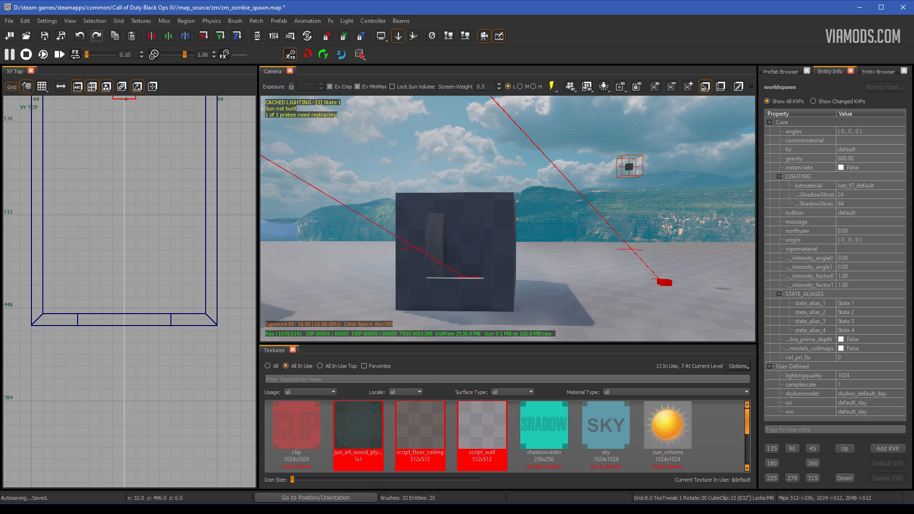
pyautogui.press('b')
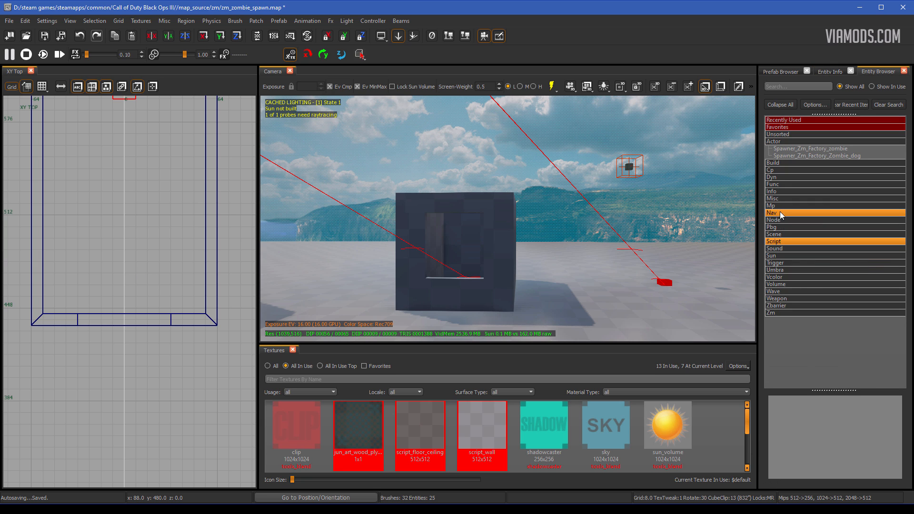
pyautogui.rightClick(775, 197)
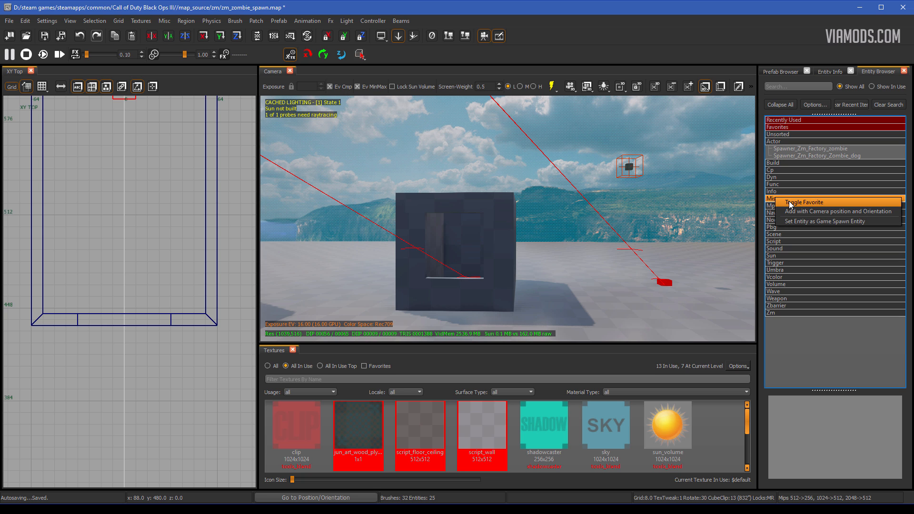
pyautogui.rightClick(118, 293)
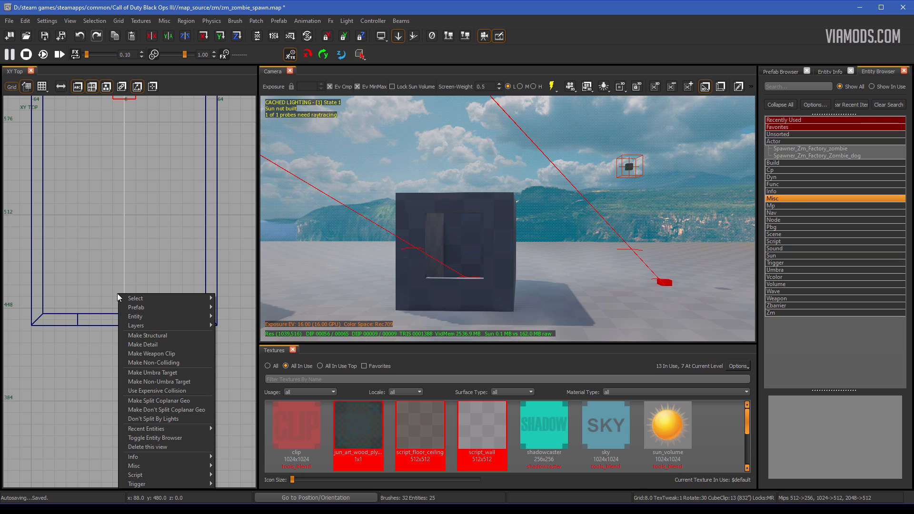
pyautogui.moveTo(142, 467)
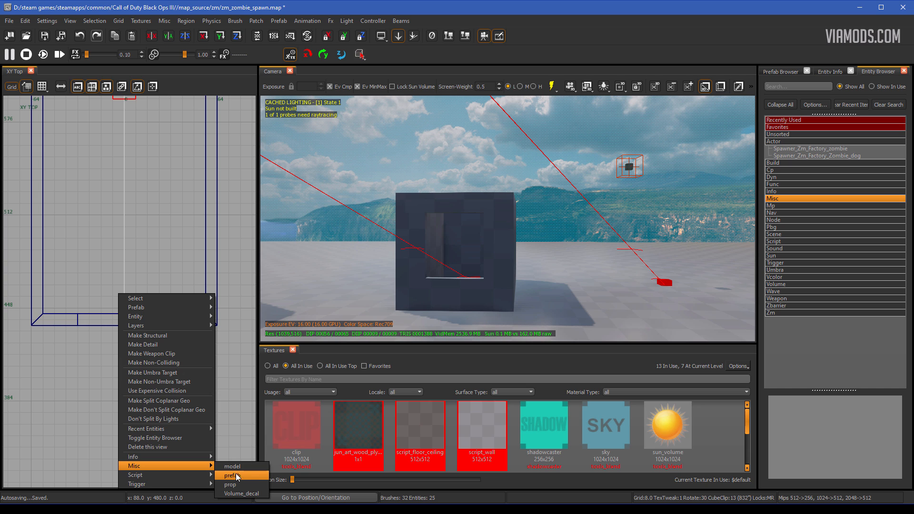
pyautogui.click(235, 475)
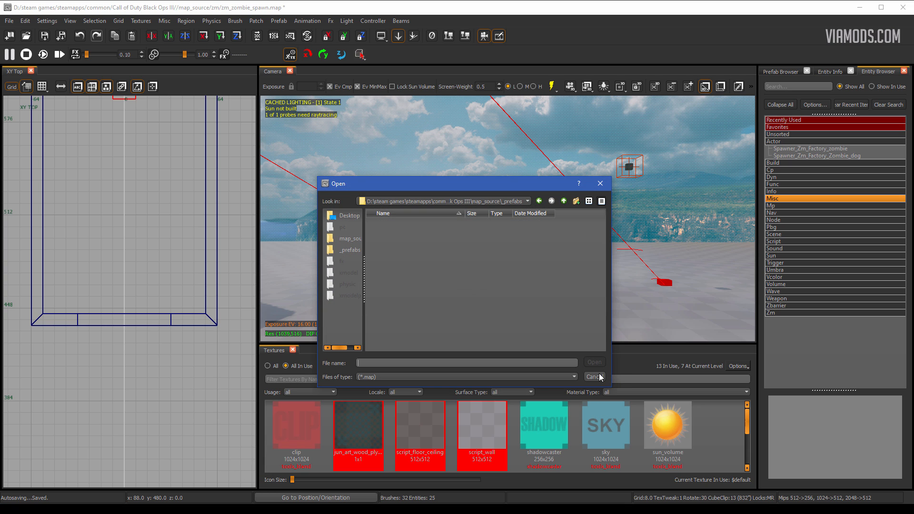
pyautogui.click(598, 377)
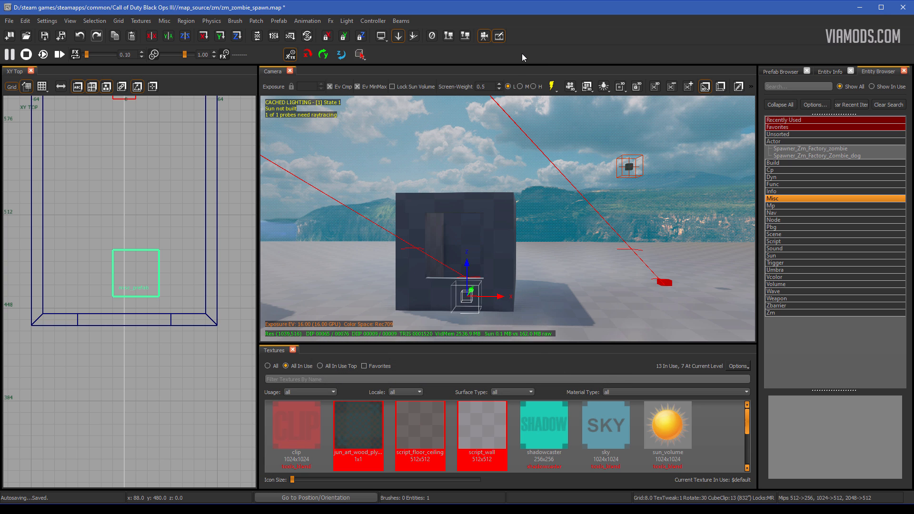
pyautogui.press('Escape')
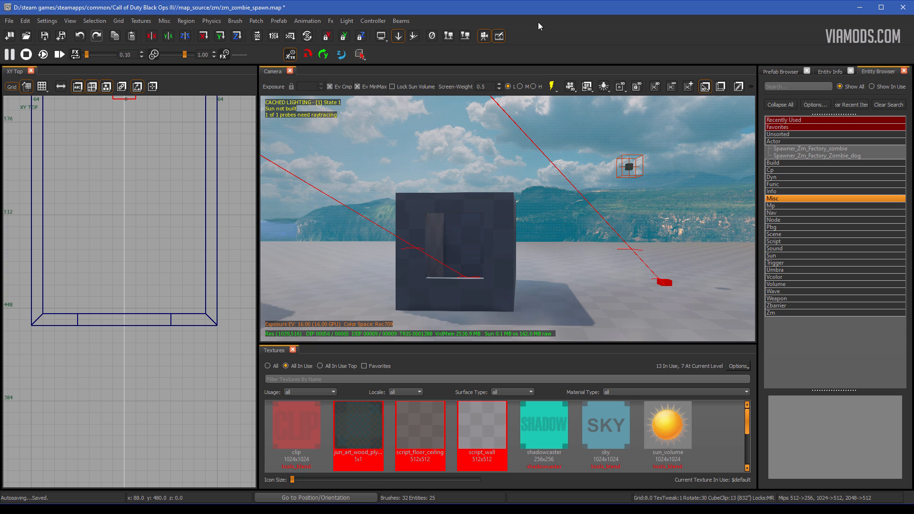
# Step: Place the barricade_reciever_wood.map prefab from zm/zm_core and centre it on the box room's window opening in the top view, at Y 519
pyautogui.rightClick(510, 21)
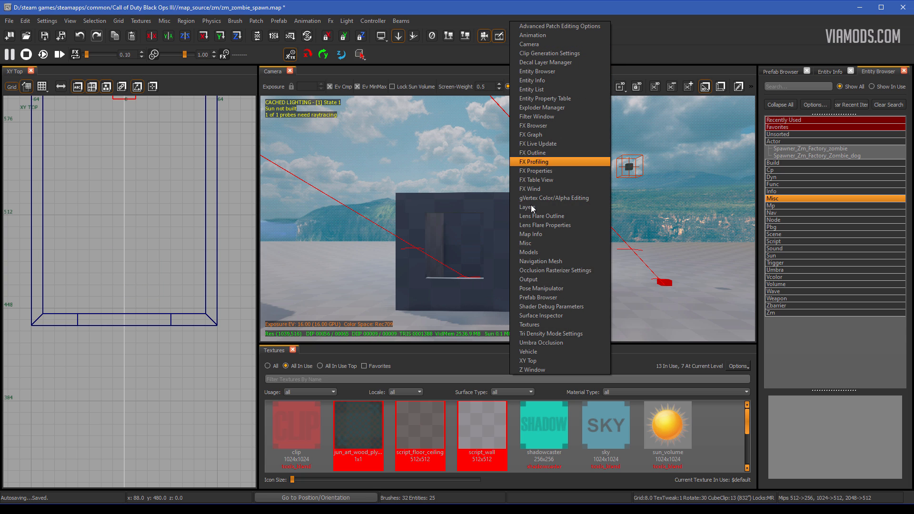
pyautogui.click(560, 299)
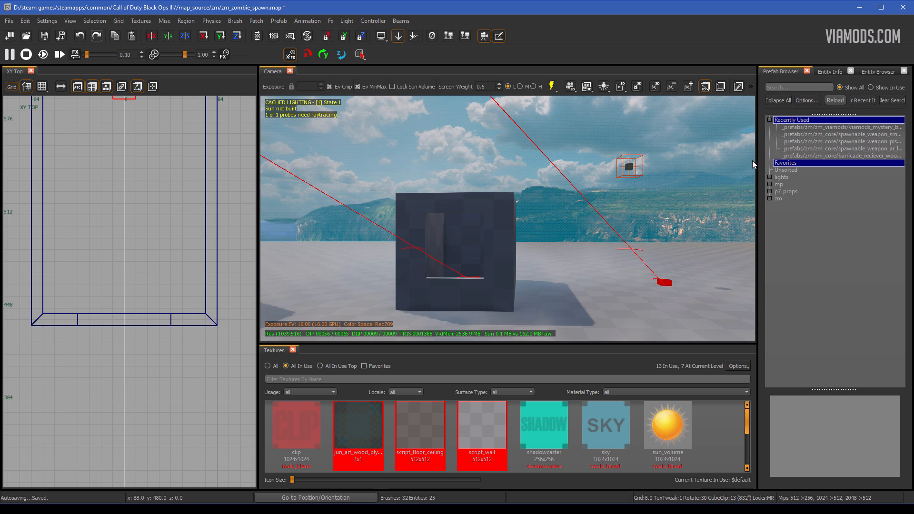
pyautogui.click(774, 199)
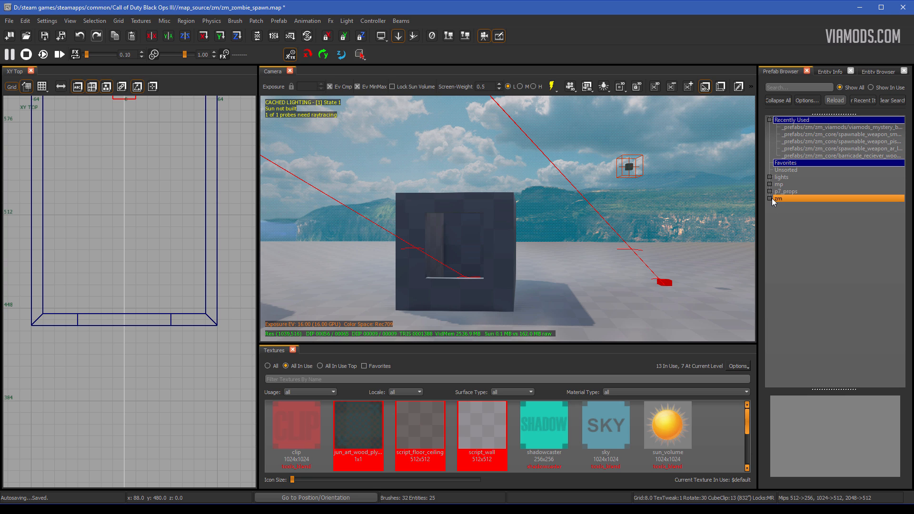
pyautogui.click(769, 199)
pyautogui.click(776, 206)
pyautogui.click(777, 207)
pyautogui.click(829, 213)
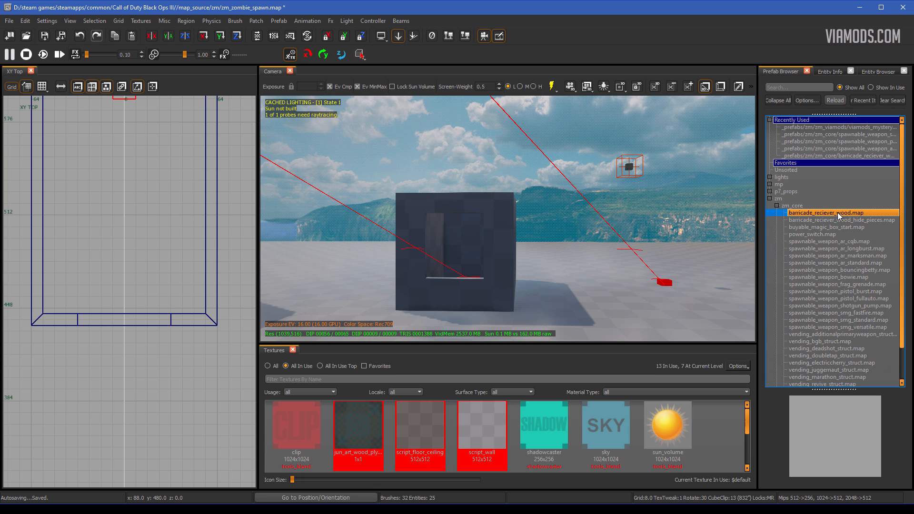
pyautogui.moveTo(838, 212); pyautogui.dragTo(171, 317)
pyautogui.moveTo(146, 266); pyautogui.dragTo(120, 309)
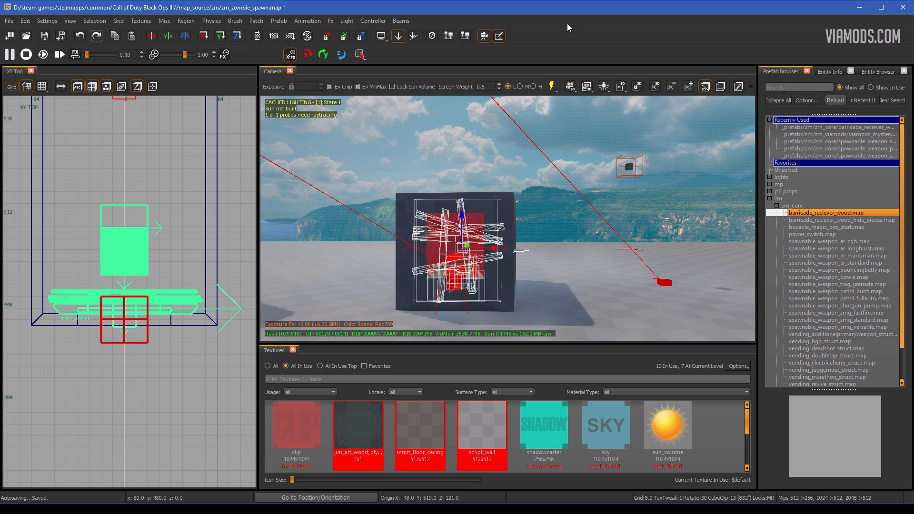
# Step: Try the barricade prefab 8 units farther out through the window wall, and move it back to Y 519
pyautogui.scroll(3, 120, 309)
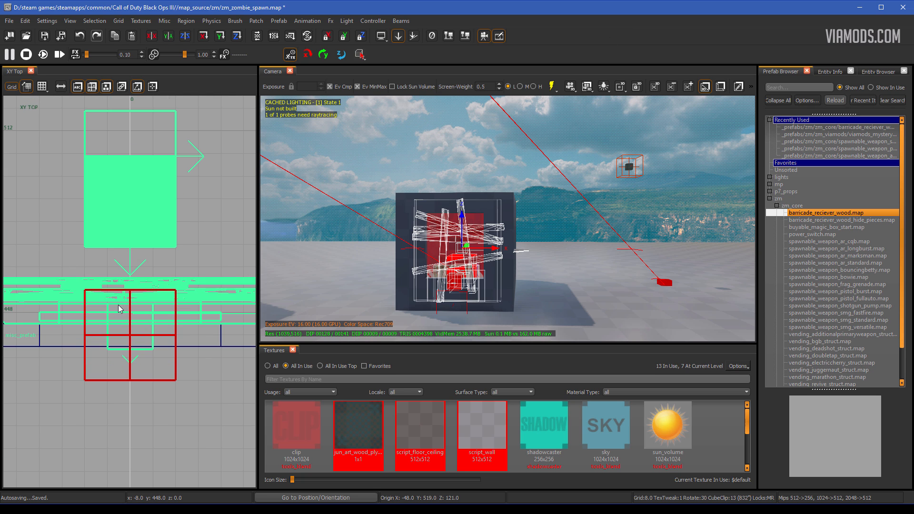
pyautogui.moveTo(134, 283); pyautogui.dragTo(125, 211, button='right')
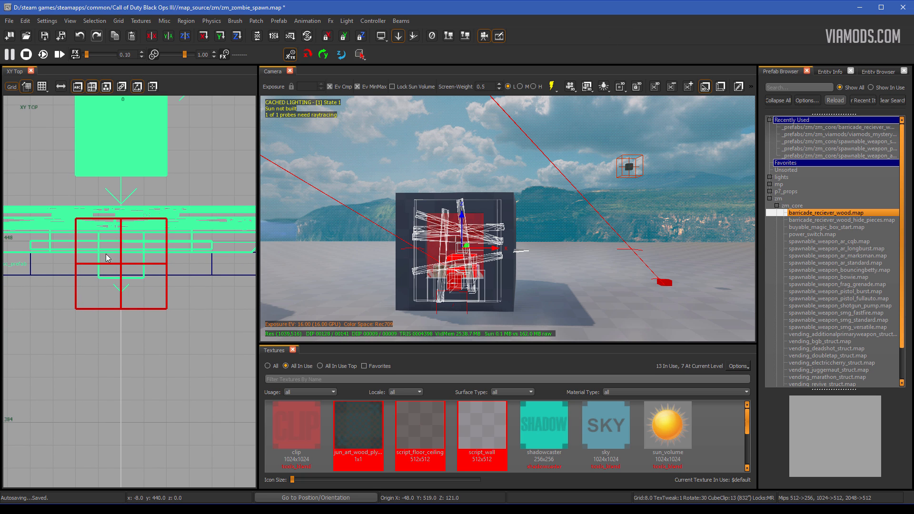
pyautogui.moveTo(108, 231); pyautogui.dragTo(106, 249)
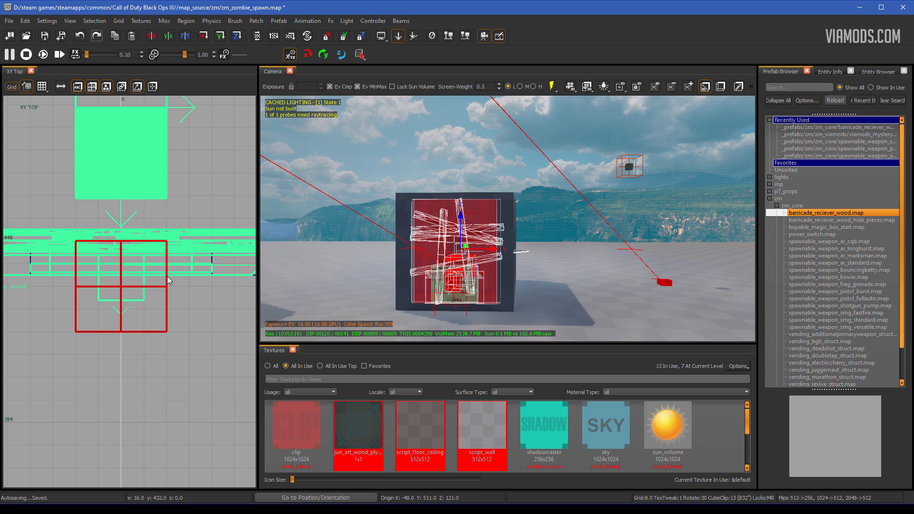
pyautogui.scroll(2, 168, 280)
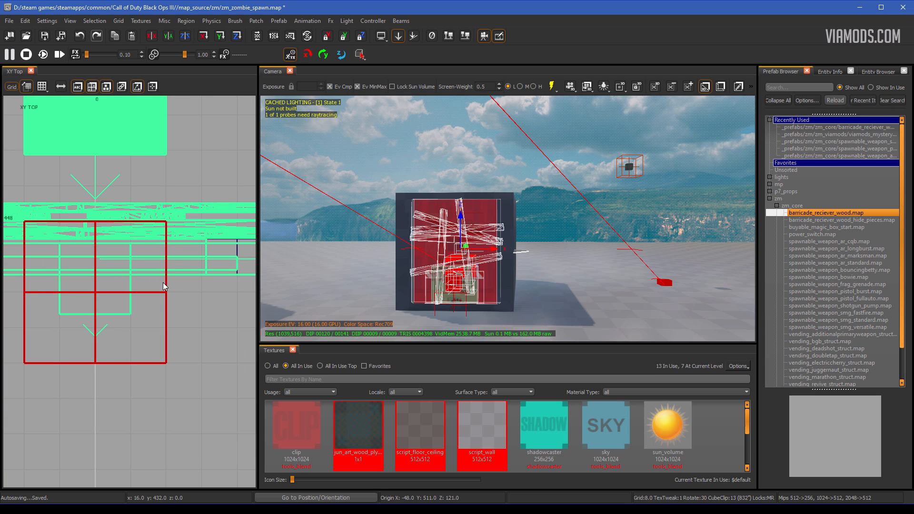
pyautogui.moveTo(167, 252); pyautogui.dragTo(166, 234)
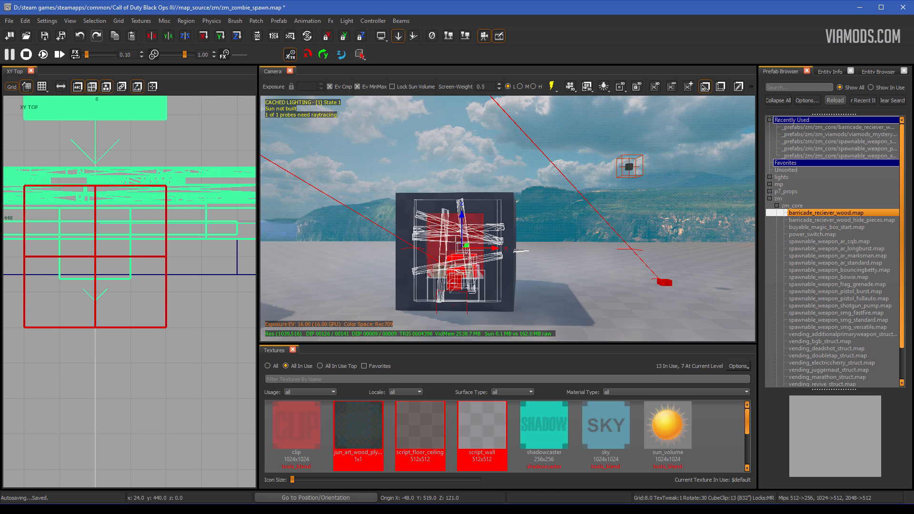
pyautogui.scroll(-1, 190, 239)
pyautogui.moveTo(220, 258); pyautogui.dragTo(196, 245, button='right')
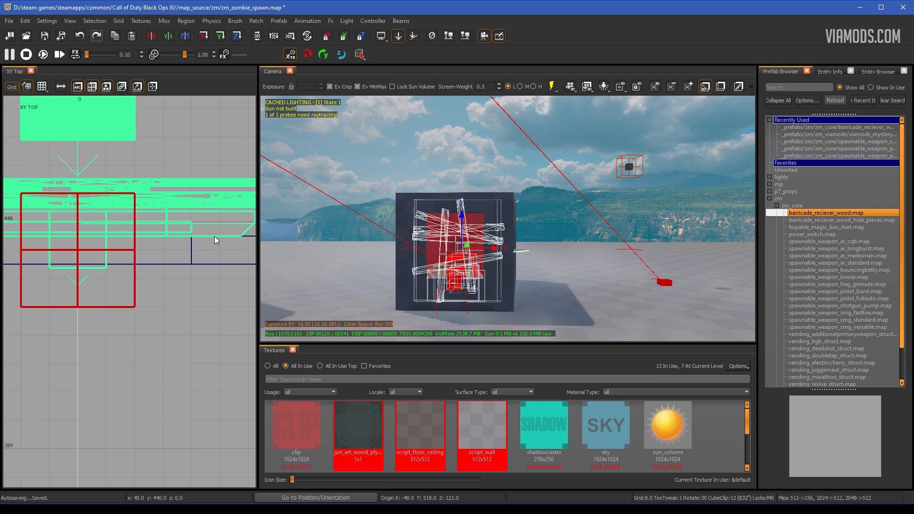
# Step: Move the barricade prefab out through the box room's window wall to Y 503, and refine it to Y 505 on a grid of 2
pyautogui.moveTo(158, 230); pyautogui.dragTo(154, 248)
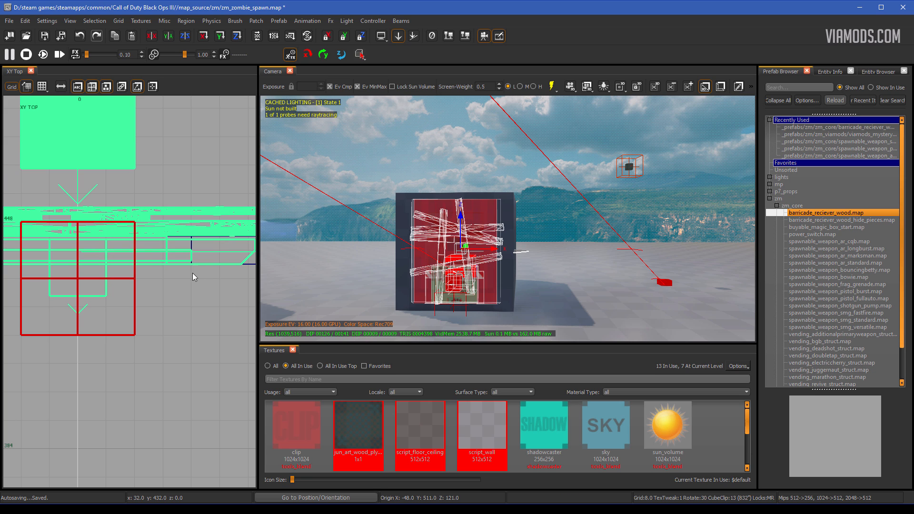
pyautogui.moveTo(202, 268)
pyautogui.mouseDown(button='right')
pyautogui.moveTo(154, 261)
pyautogui.moveTo(192, 259)
pyautogui.mouseUp(button='right')
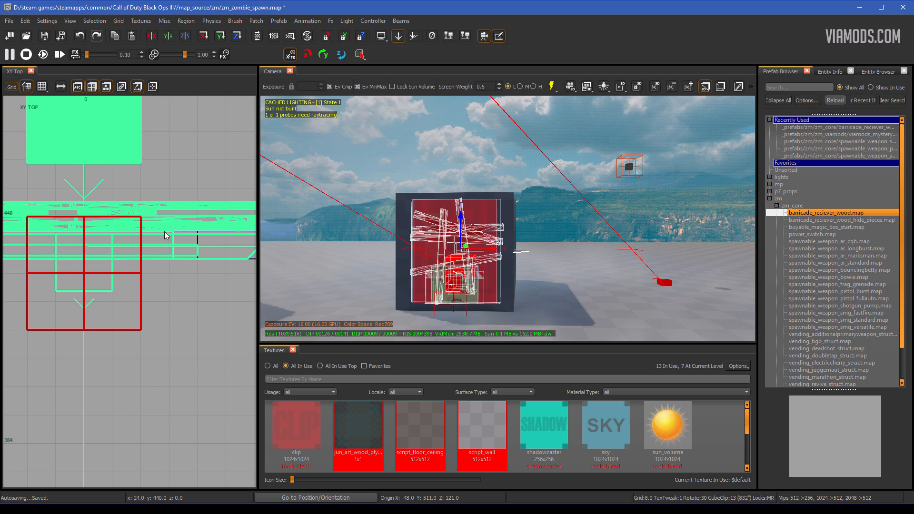
pyautogui.scroll(-2, 171, 238)
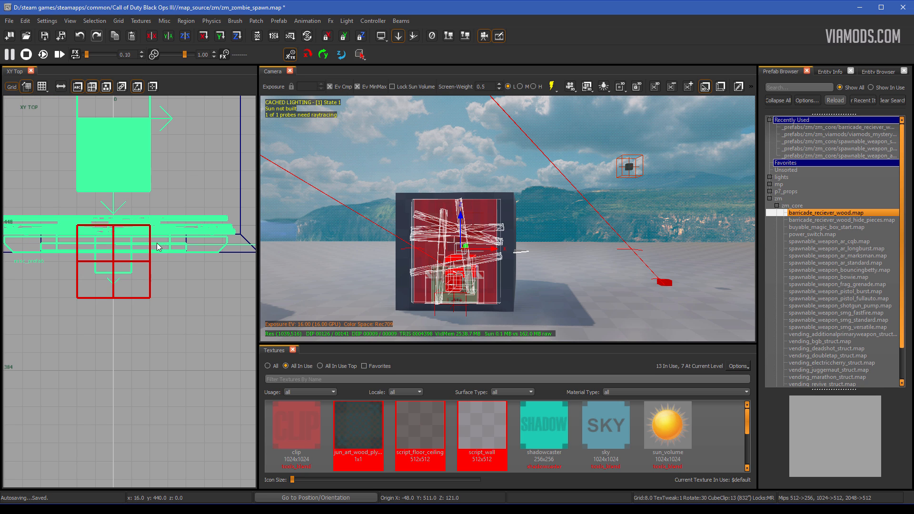
pyautogui.moveTo(147, 241); pyautogui.dragTo(146, 253)
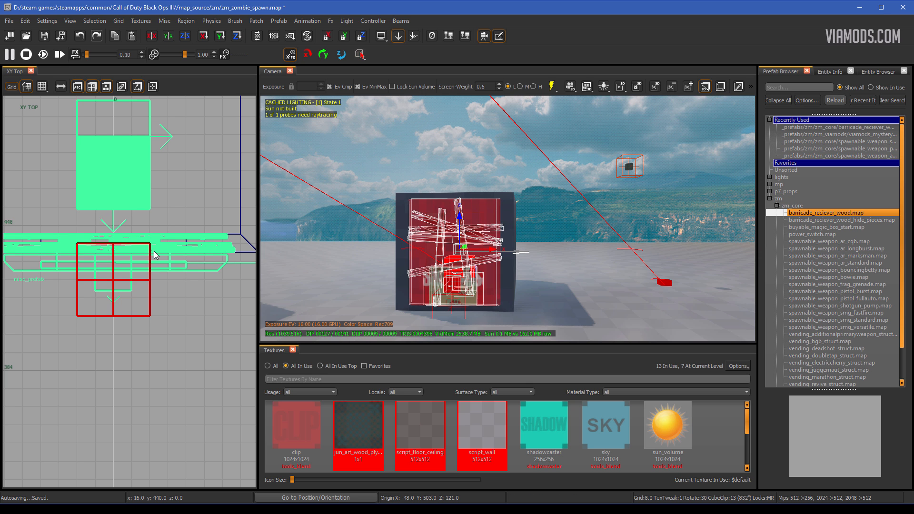
pyautogui.moveTo(362, 278); pyautogui.dragTo(378, 271, button='right')
pyautogui.press('Escape')
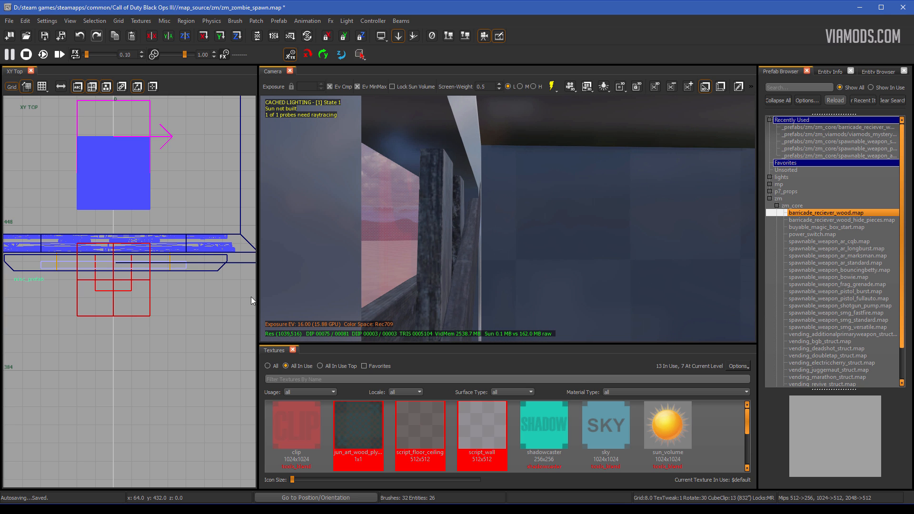
pyautogui.keyDown('shift'); pyautogui.click(427, 242); pyautogui.keyUp('shift')
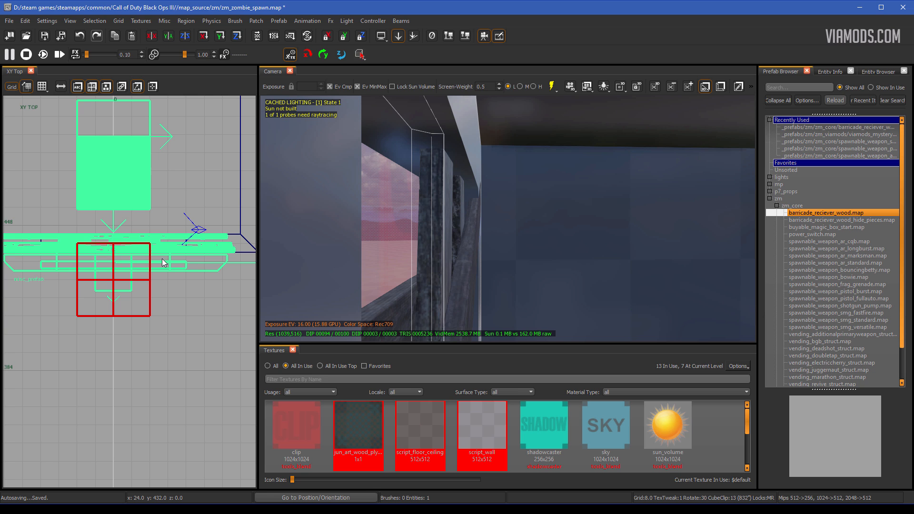
pyautogui.press('2')
pyautogui.moveTo(163, 259); pyautogui.dragTo(161, 253)
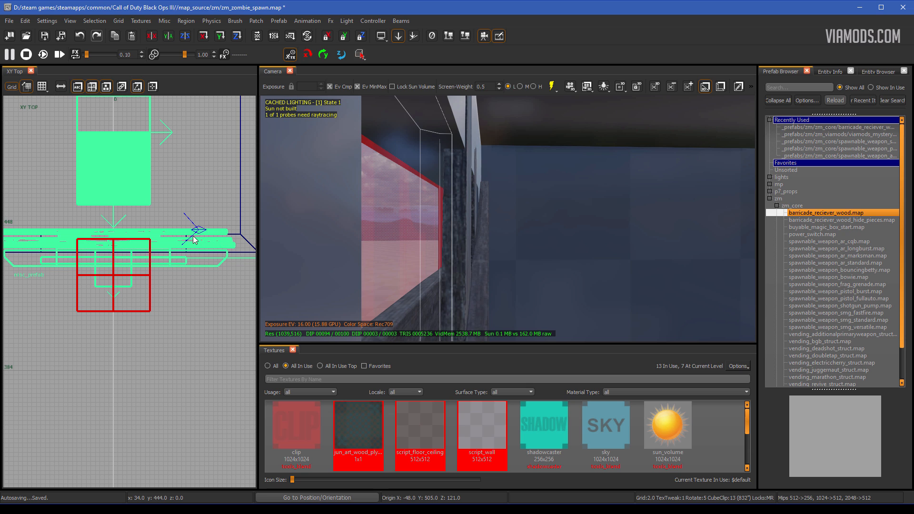
# Step: Try the barricade prefab at Y 511 and Y 507, and return it to X -48, Y 505
pyautogui.moveTo(192, 237); pyautogui.dragTo(158, 228)
pyautogui.scroll(3, 184, 244)
pyautogui.scroll(-2, 166, 241)
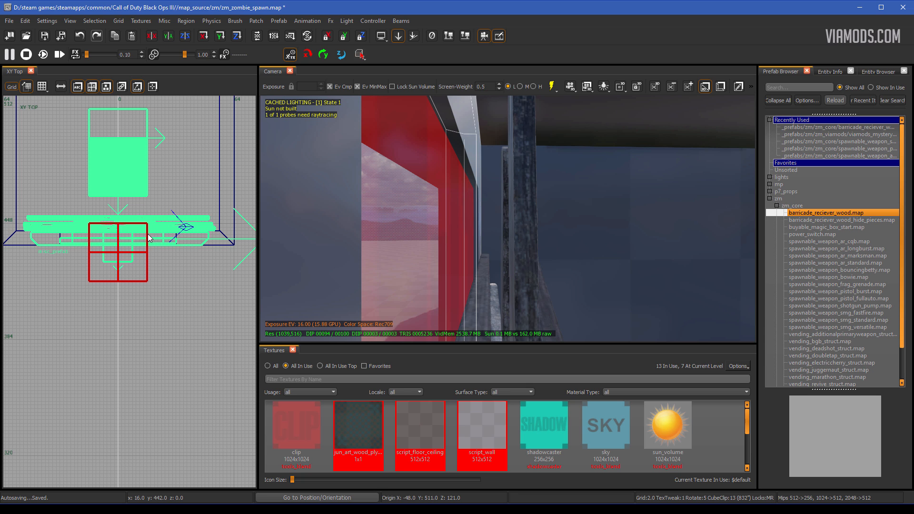
pyautogui.moveTo(149, 237)
pyautogui.mouseDown()
pyautogui.moveTo(146, 247)
pyautogui.moveTo(144, 236)
pyautogui.mouseUp()
pyautogui.scroll(2, 146, 244)
pyautogui.scroll(1, 145, 244)
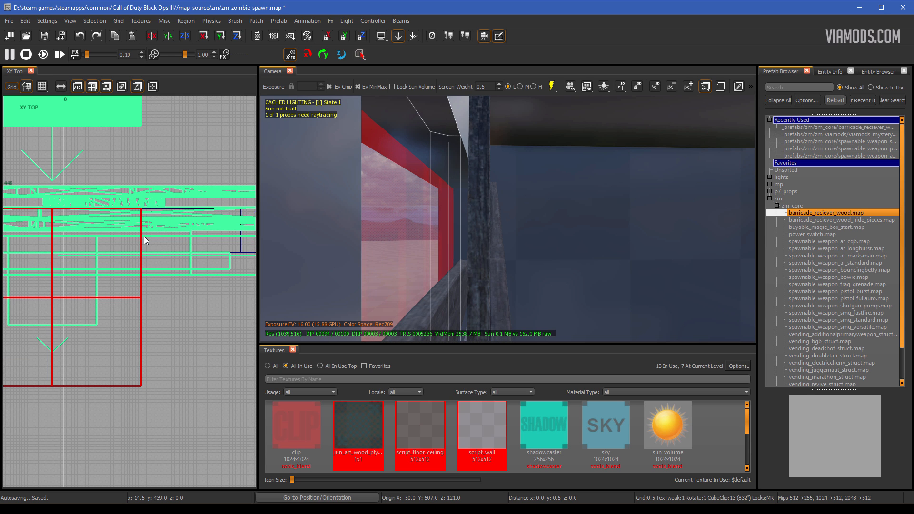
pyautogui.moveTo(384, 243)
pyautogui.mouseDown(button='right')
pyautogui.moveTo(419, 240)
pyautogui.moveTo(362, 243)
pyautogui.moveTo(434, 244)
pyautogui.moveTo(404, 244)
pyautogui.moveTo(434, 256)
pyautogui.moveTo(411, 256)
pyautogui.mouseUp(button='right')
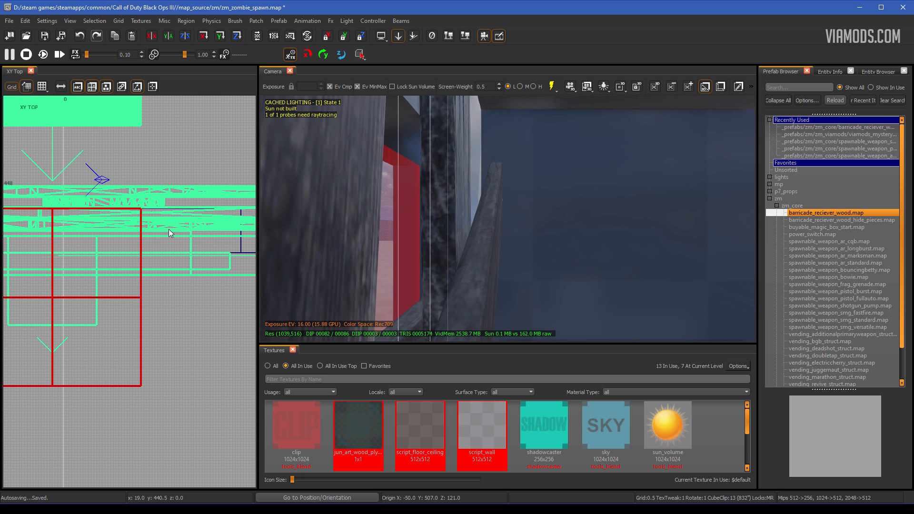
pyautogui.moveTo(169, 229)
pyautogui.mouseDown()
pyautogui.moveTo(159, 242)
pyautogui.moveTo(183, 240)
pyautogui.moveTo(176, 221)
pyautogui.moveTo(176, 236)
pyautogui.mouseUp()
# Step: Set the grid to 8, lower the barricade prefab to Z 113 in the front view, and return to the top view
pyautogui.press('4')
pyautogui.scroll(-7, 176, 241)
pyautogui.moveTo(449, 248); pyautogui.dragTo(497, 238, button='right')
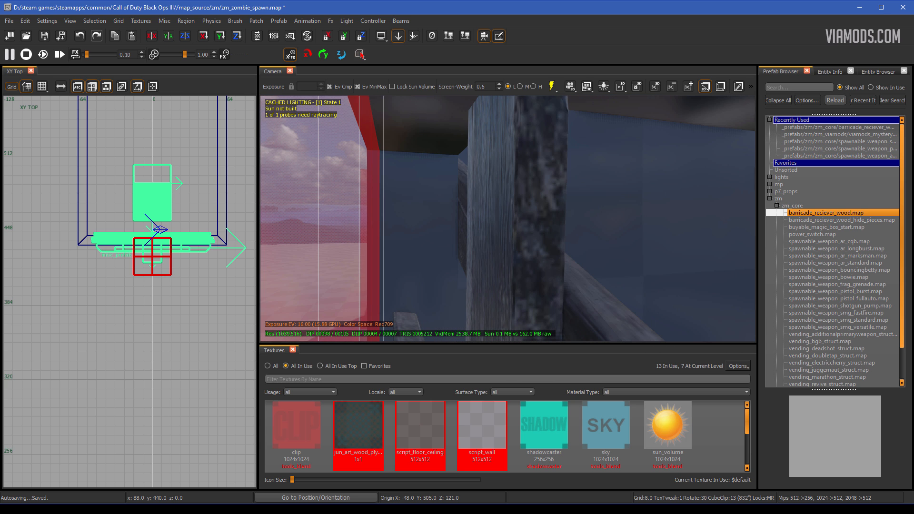
pyautogui.moveTo(436, 193)
pyautogui.mouseDown(button='right')
pyautogui.moveTo(448, 191)
pyautogui.moveTo(435, 192)
pyautogui.mouseUp(button='right')
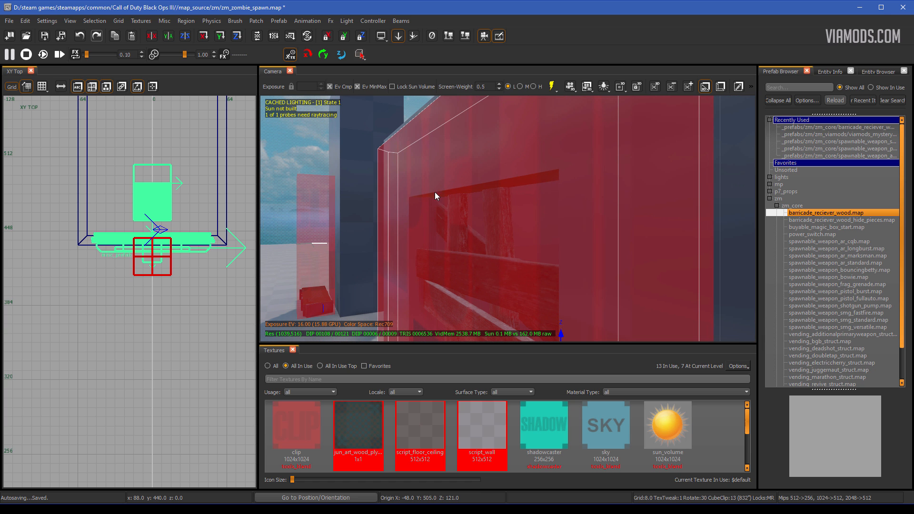
pyautogui.hotkey('ctrl', 'Tab')
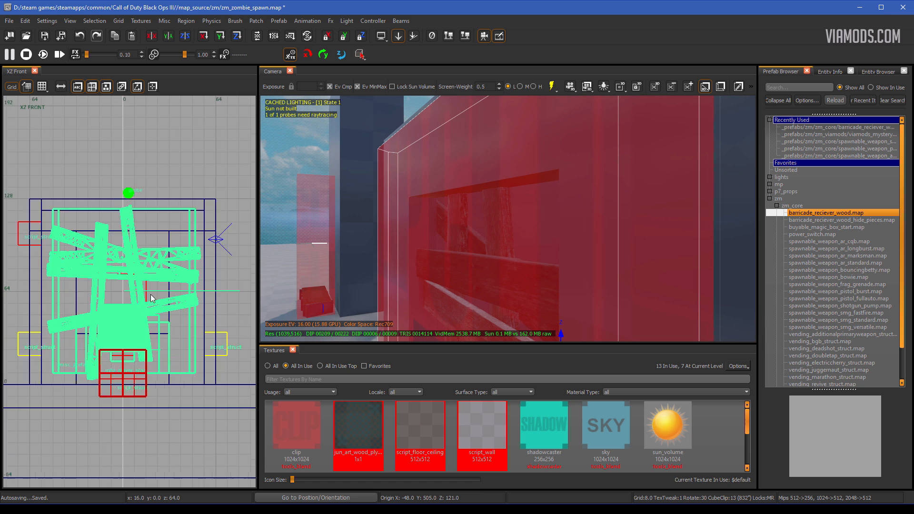
pyautogui.scroll(2, 150, 298)
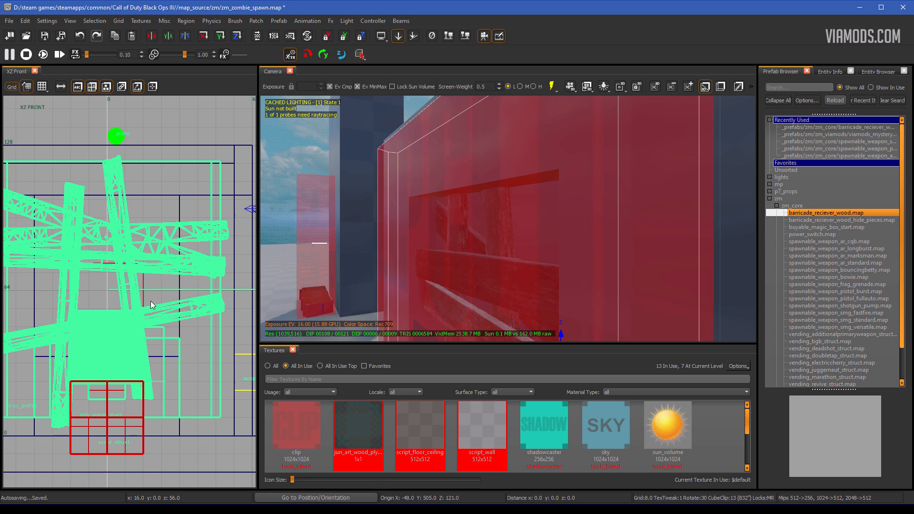
pyautogui.scroll(2, 162, 329)
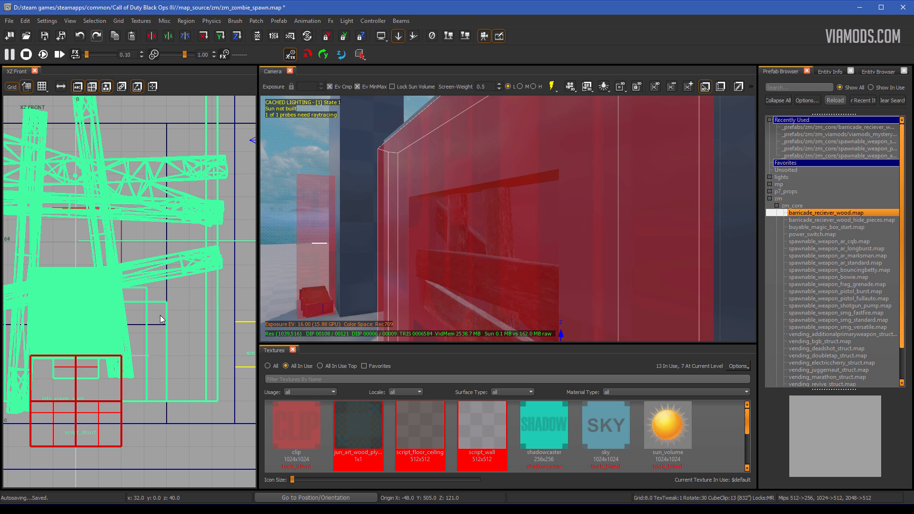
pyautogui.moveTo(163, 322); pyautogui.dragTo(160, 368)
pyautogui.scroll(-1, 171, 333)
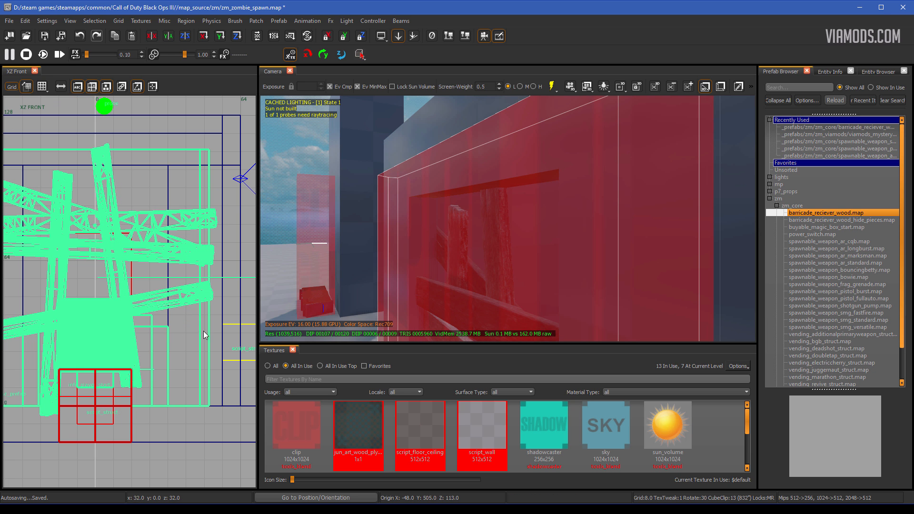
pyautogui.moveTo(333, 281); pyautogui.dragTo(352, 305, button='right')
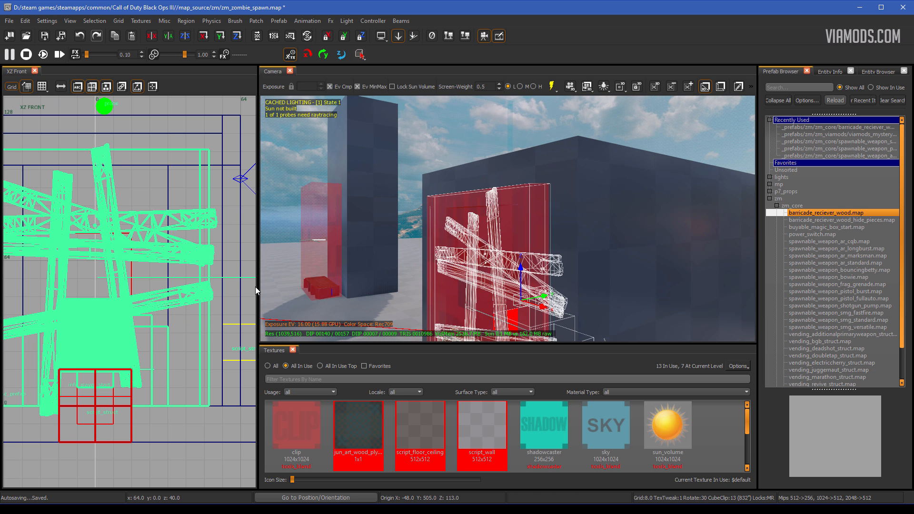
pyautogui.hotkey('ctrl', 'Tab')
pyautogui.scroll(5, 130, 269)
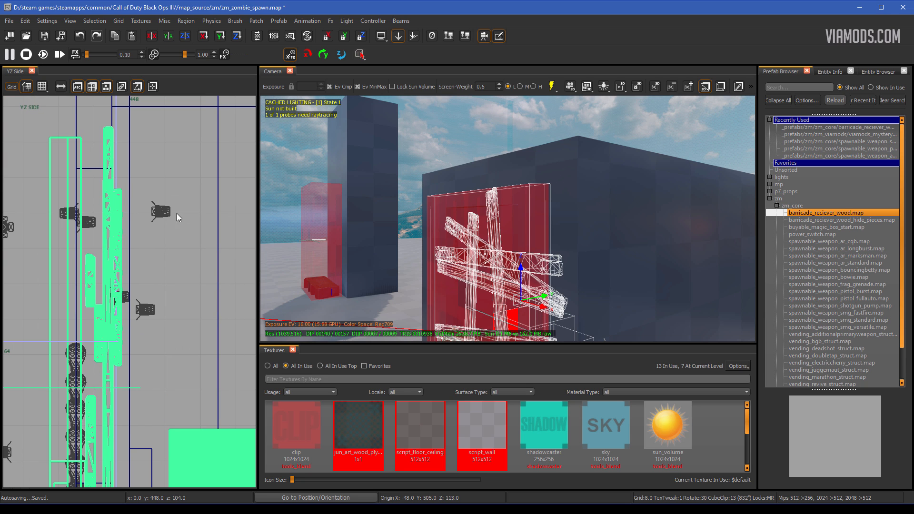
pyautogui.hotkey('ctrl', 'Tab')
pyautogui.scroll(-5, 155, 279)
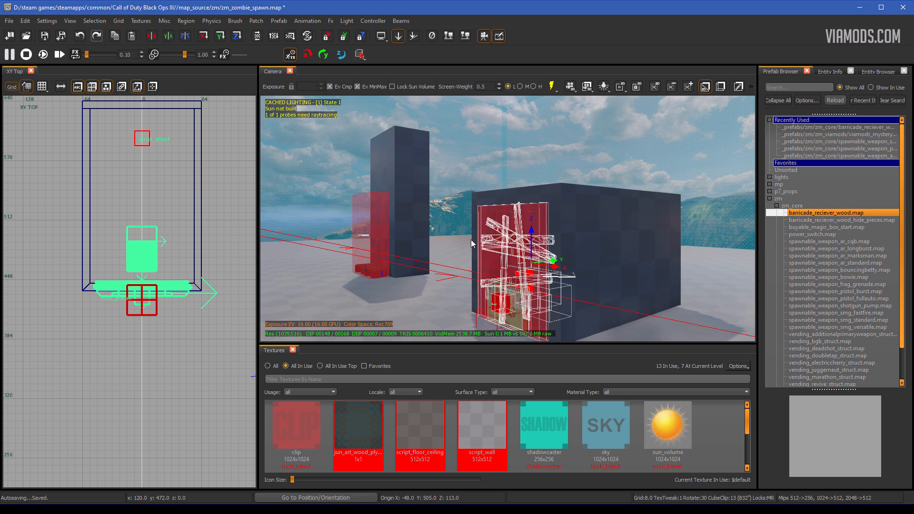
# Step: Add the key script_string with value receiver_set_entry_a to the barricade prefab, and deselect it
pyautogui.moveTo(455, 245); pyautogui.dragTo(495, 245, button='right')
pyautogui.press('n')
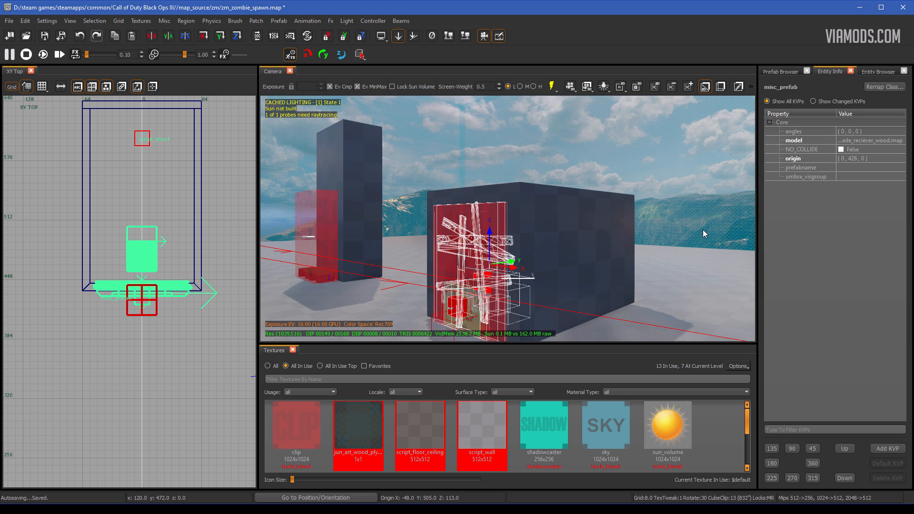
pyautogui.click(882, 450)
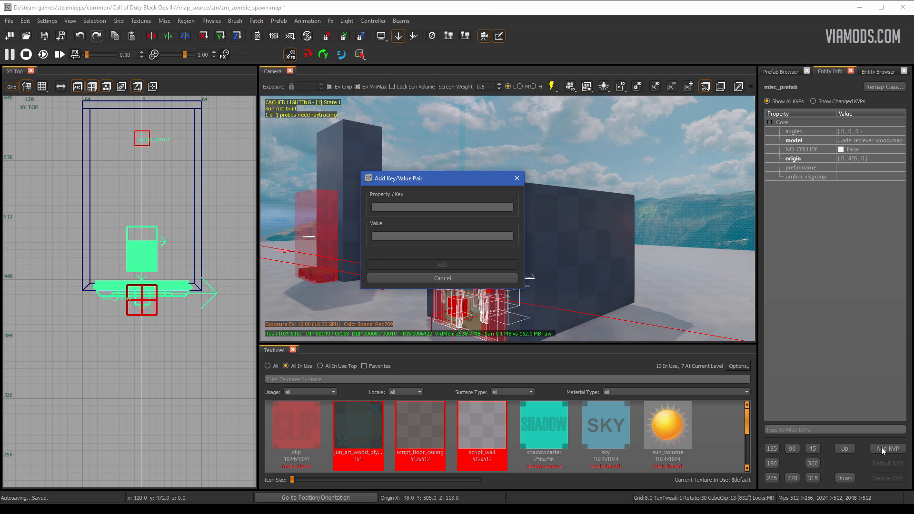
pyautogui.write('scr')
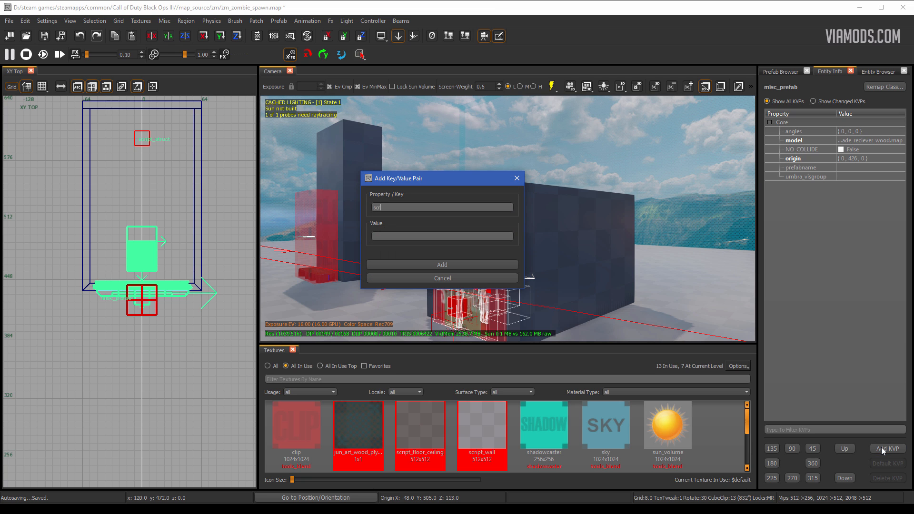
pyautogui.write('ipt_string')
pyautogui.press('Return')
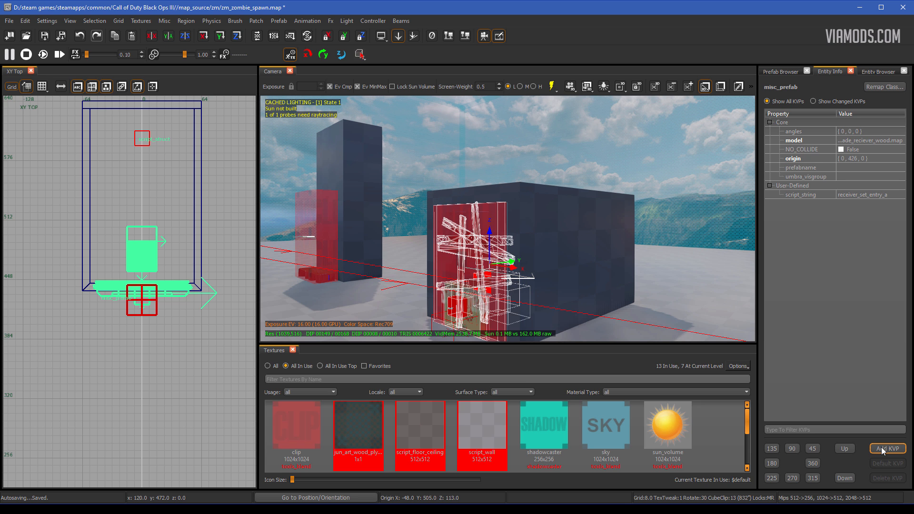
pyautogui.moveTo(590, 293); pyautogui.dragTo(499, 289, button='right')
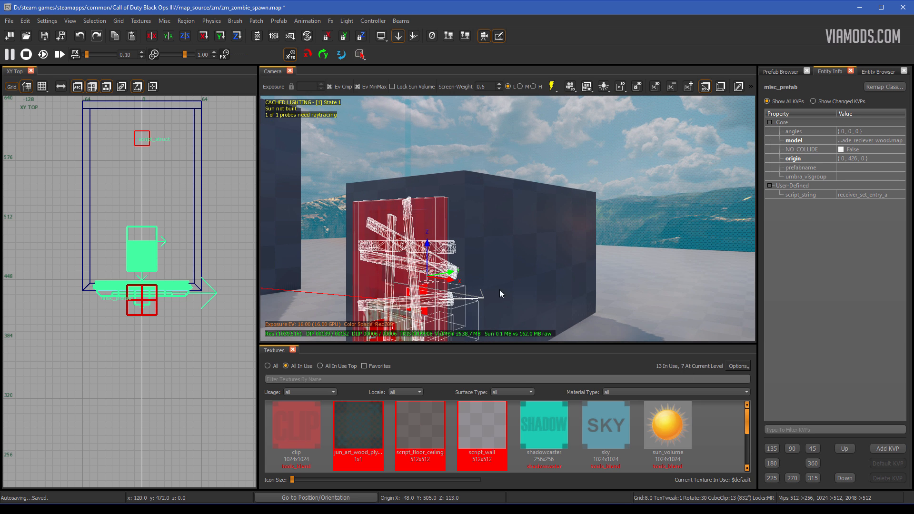
pyautogui.moveTo(523, 258); pyautogui.dragTo(600, 225, button='right')
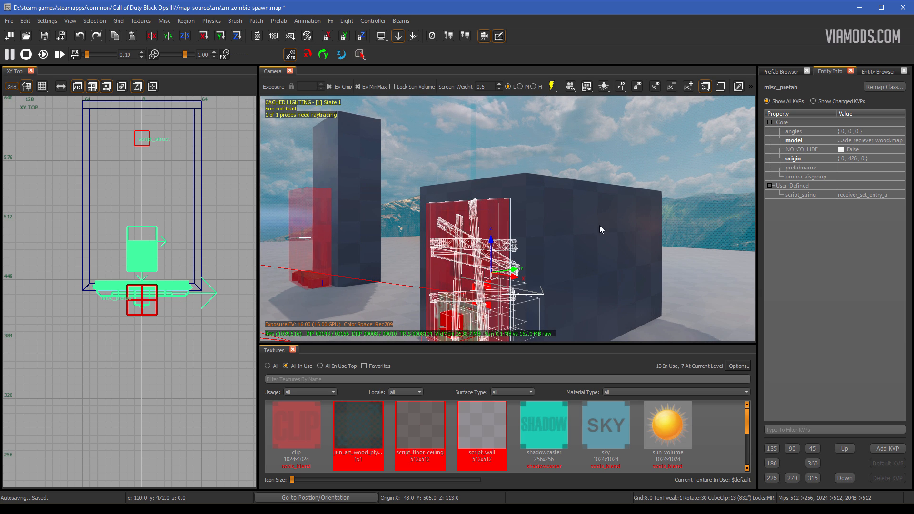
pyautogui.rightClick(608, 282)
pyautogui.rightClick(469, 256)
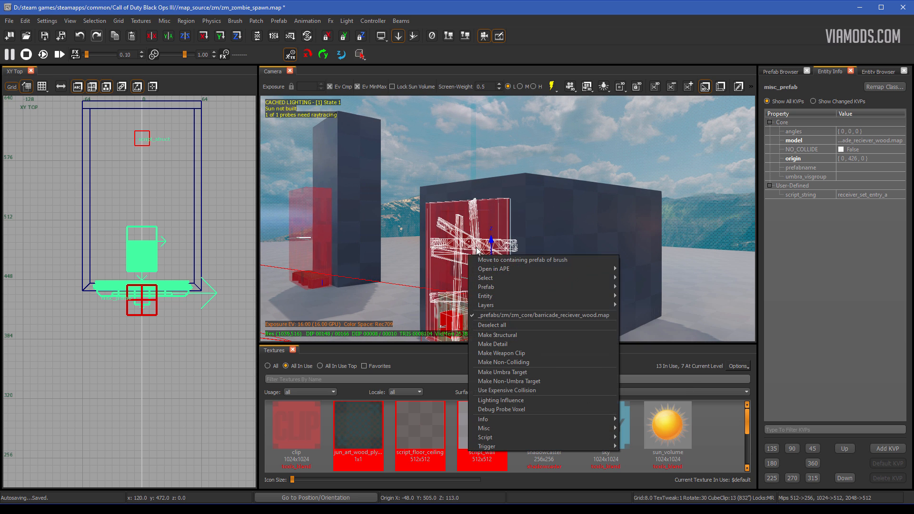
pyautogui.click(576, 225)
pyautogui.press('Escape')
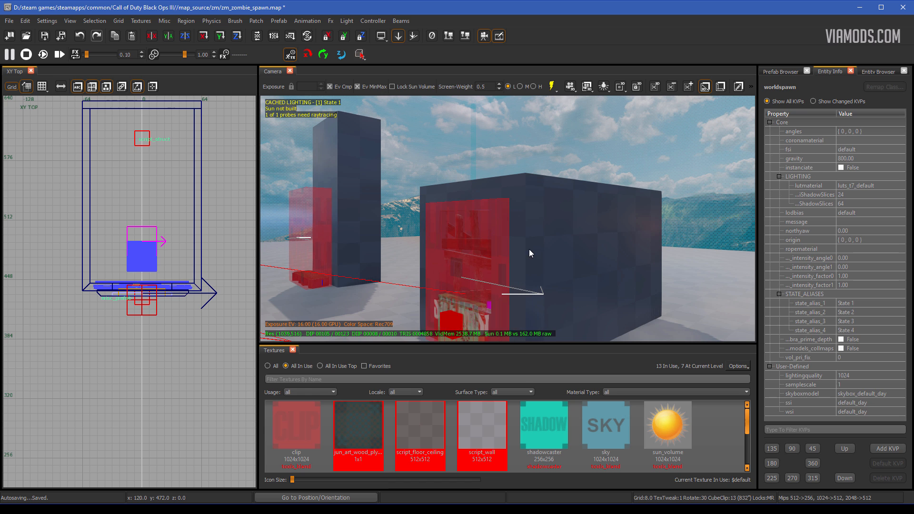
# Step: Move the duplicated script struct from the ground outside into the empty box room on the far side of the map, at X 768, Y -928
pyautogui.moveTo(529, 250)
pyautogui.mouseDown(button='right')
pyautogui.moveTo(590, 249)
pyautogui.moveTo(508, 248)
pyautogui.moveTo(662, 230)
pyautogui.moveTo(619, 243)
pyautogui.moveTo(542, 241)
pyautogui.mouseUp(button='right')
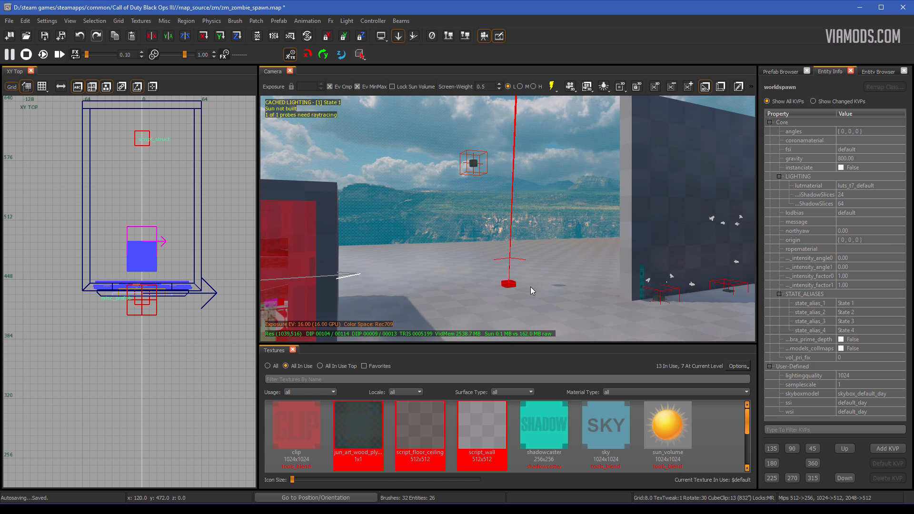
pyautogui.moveTo(531, 290); pyautogui.dragTo(562, 274, button='right')
pyautogui.click(497, 284)
pyautogui.scroll(-3, 159, 183)
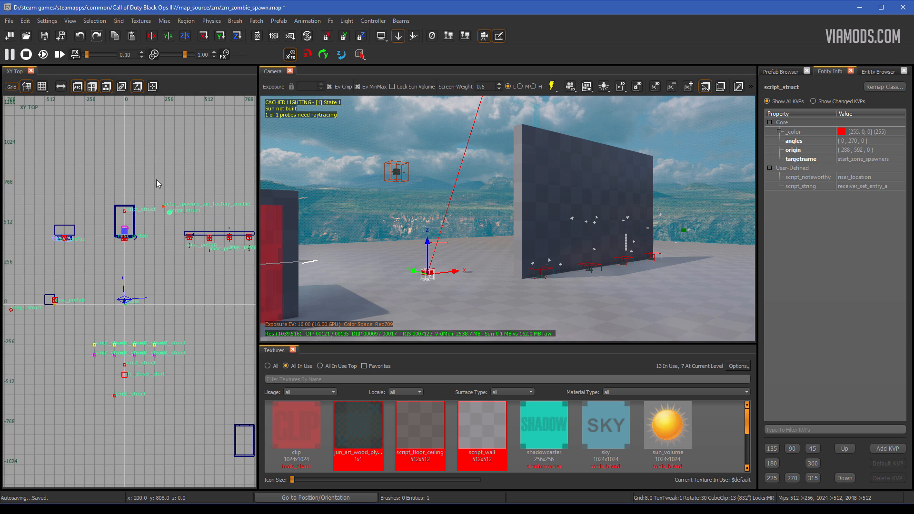
pyautogui.scroll(4, 157, 175)
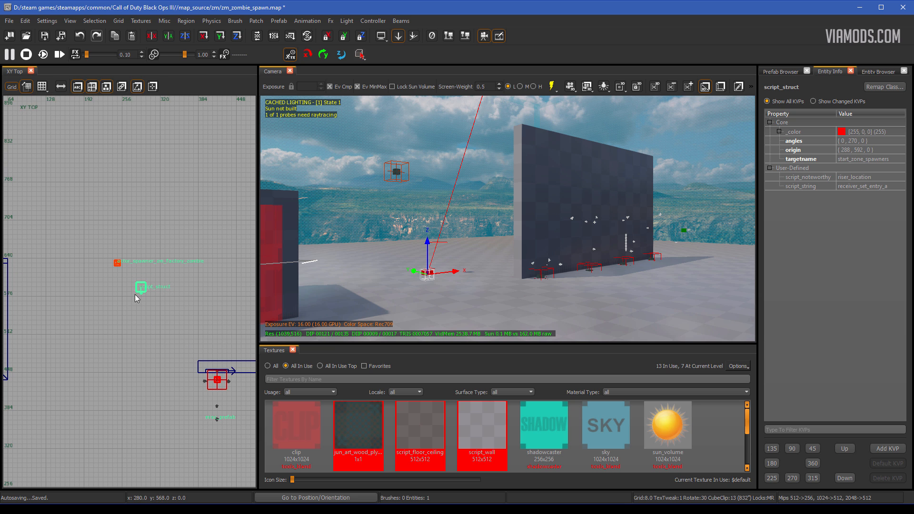
pyautogui.moveTo(145, 297); pyautogui.dragTo(164, 425)
pyautogui.scroll(2, 126, 319)
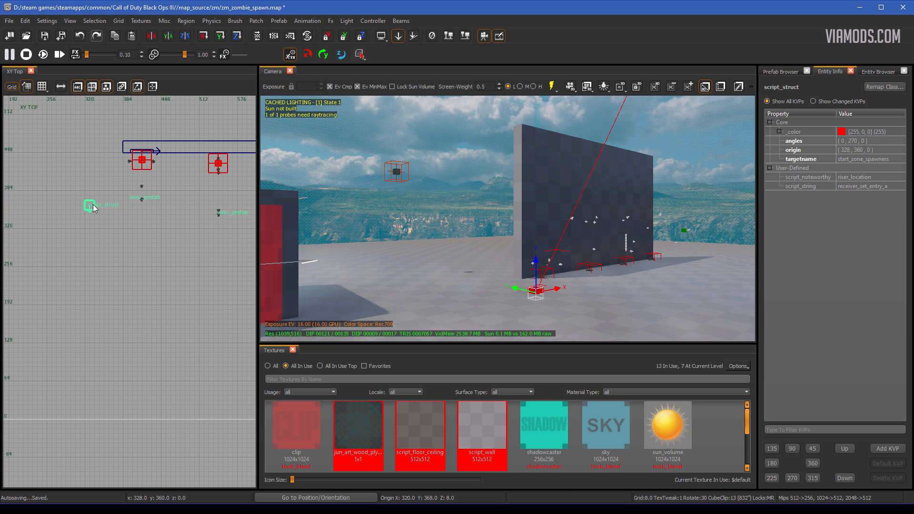
pyautogui.moveTo(93, 205); pyautogui.dragTo(203, 428)
pyautogui.scroll(-4, 200, 418)
pyautogui.moveTo(193, 414); pyautogui.dragTo(112, 313, button='right')
pyautogui.moveTo(69, 280)
pyautogui.mouseDown()
pyautogui.moveTo(152, 463)
pyautogui.moveTo(141, 483)
pyautogui.mouseUp()
pyautogui.moveTo(142, 484); pyautogui.dragTo(176, 362, button='right')
pyautogui.scroll(4, 210, 320)
pyautogui.moveTo(214, 259); pyautogui.dragTo(185, 324)
pyautogui.moveTo(286, 295); pyautogui.dragTo(267, 283, button='right')
pyautogui.moveTo(514, 281)
pyautogui.mouseDown(button='right')
pyautogui.moveTo(486, 281)
pyautogui.moveTo(515, 282)
pyautogui.mouseUp(button='right')
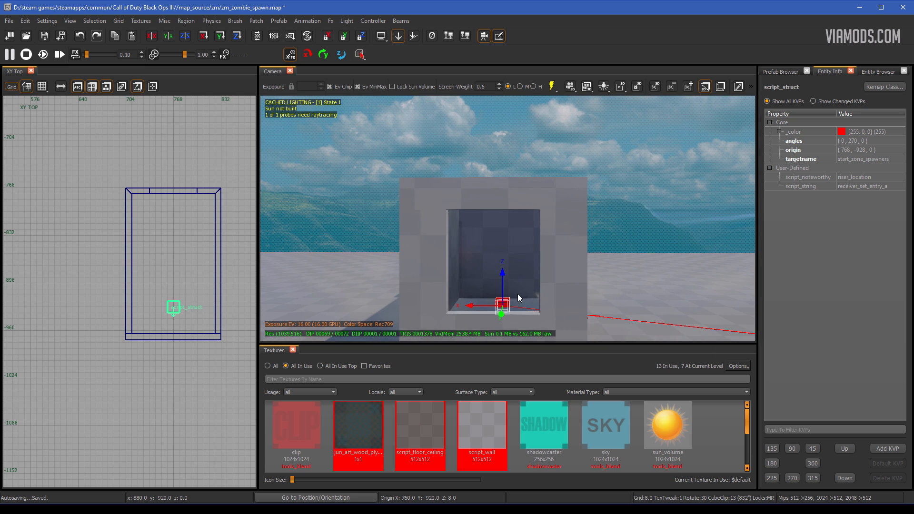
# Step: Rotate the moved script struct to a heading of 90 degrees
pyautogui.press('n')
pyautogui.press('n')
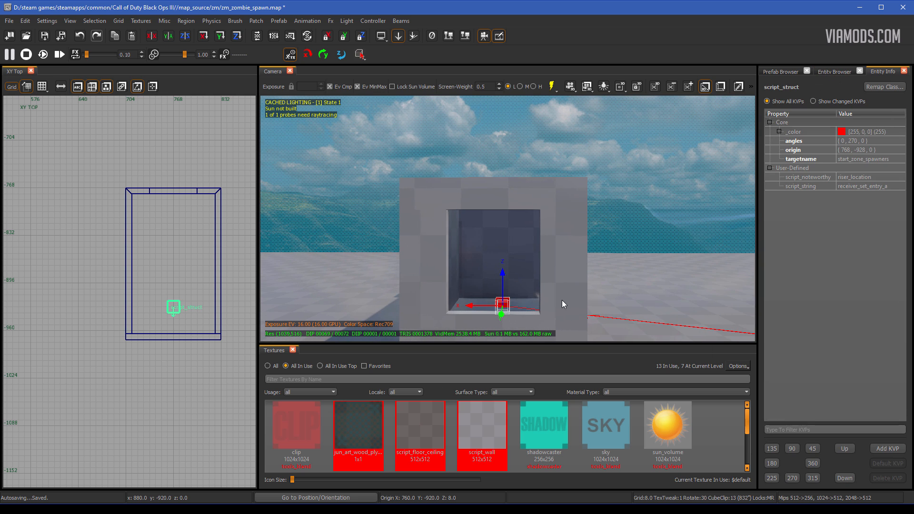
pyautogui.click(796, 450)
pyautogui.moveTo(542, 298); pyautogui.dragTo(545, 284, button='right')
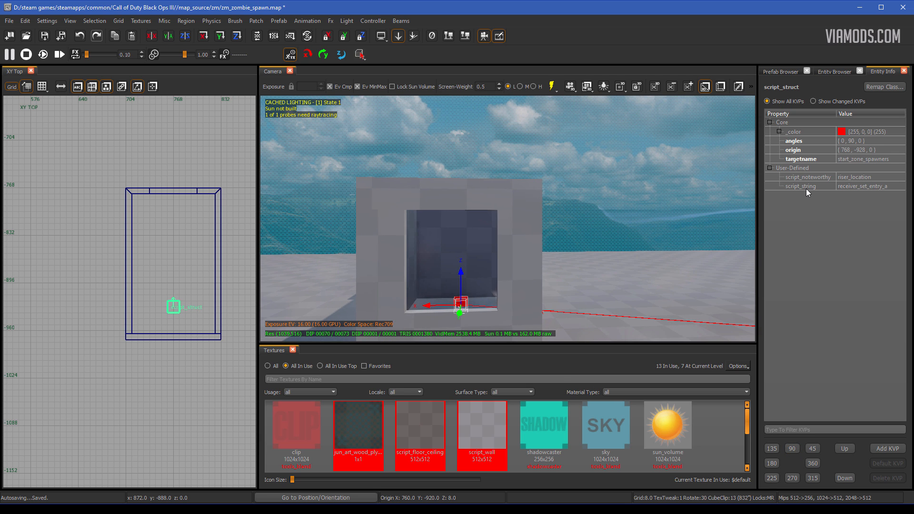
# Step: Change the script_string of the script struct in the second box room to receiver_set_entry_b, and deselect the struct
pyautogui.click(884, 189)
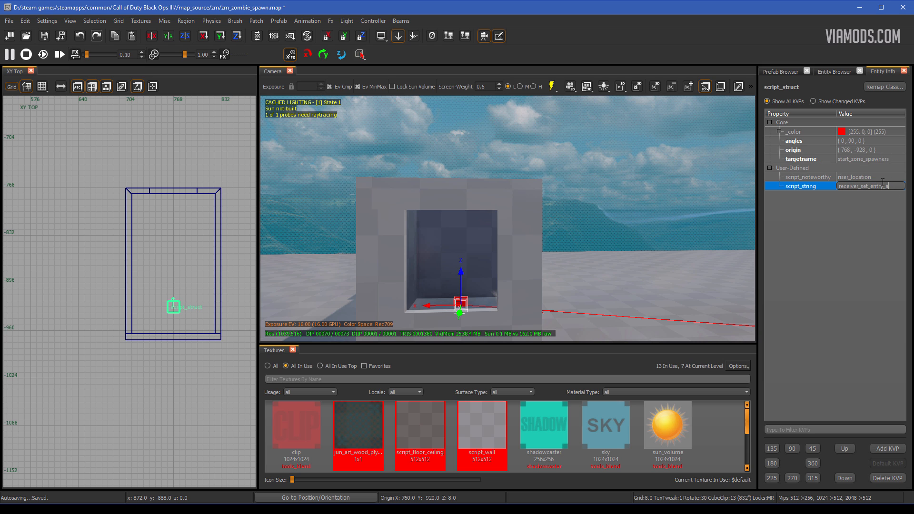
pyautogui.write('b')
pyautogui.press('Return')
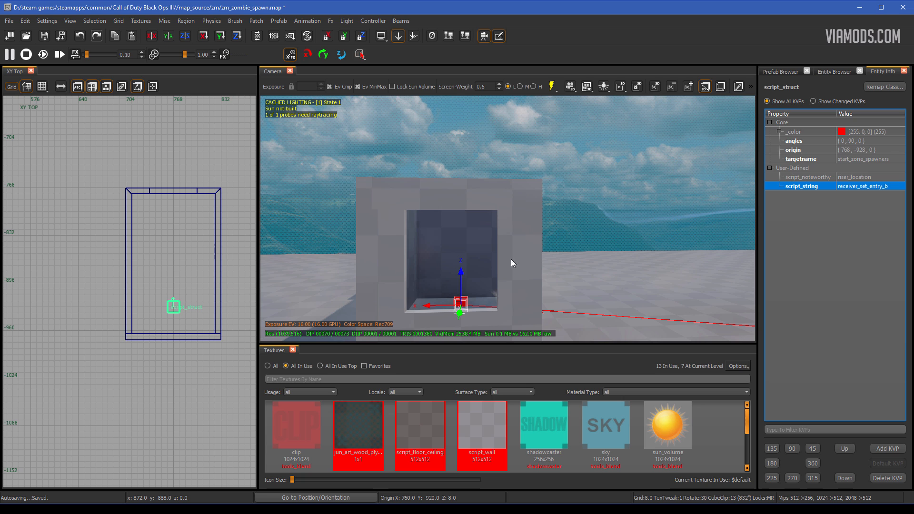
pyautogui.hotkey('ctrl', 'Tab')
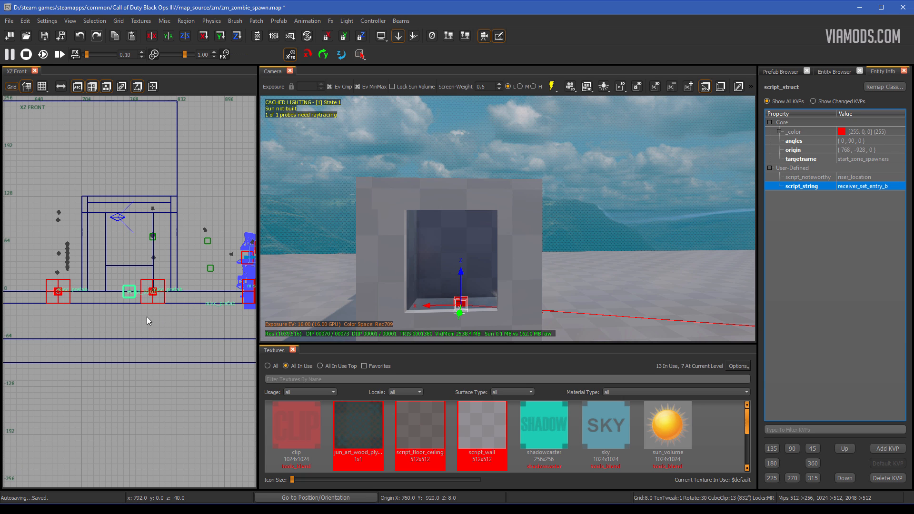
pyautogui.hotkey('ctrl', 'Tab')
pyautogui.hotkey('ctrl', 'Tab')
pyautogui.press('Escape')
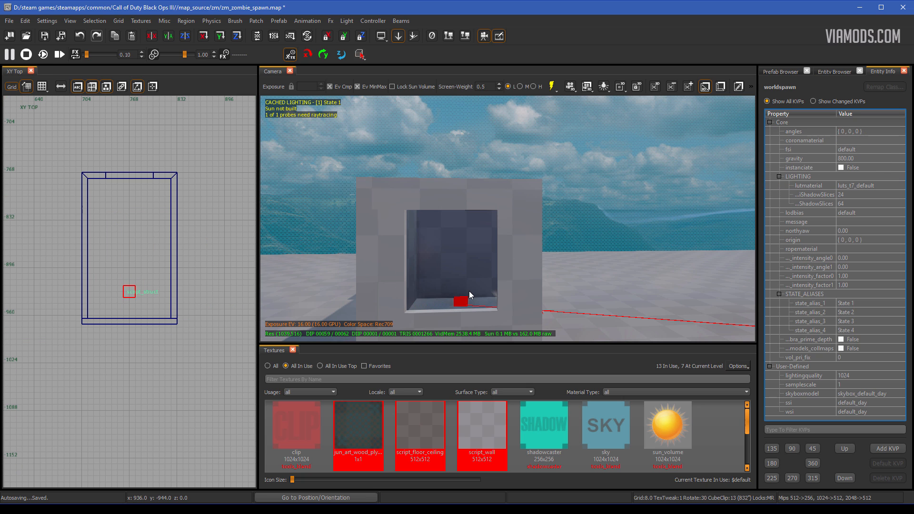
# Step: Place the barricade_reciever_wood.map prefab at the second box room's window opening and rotate it to a heading of 180 degrees
pyautogui.scroll(-3, 471, 291)
pyautogui.click(774, 72)
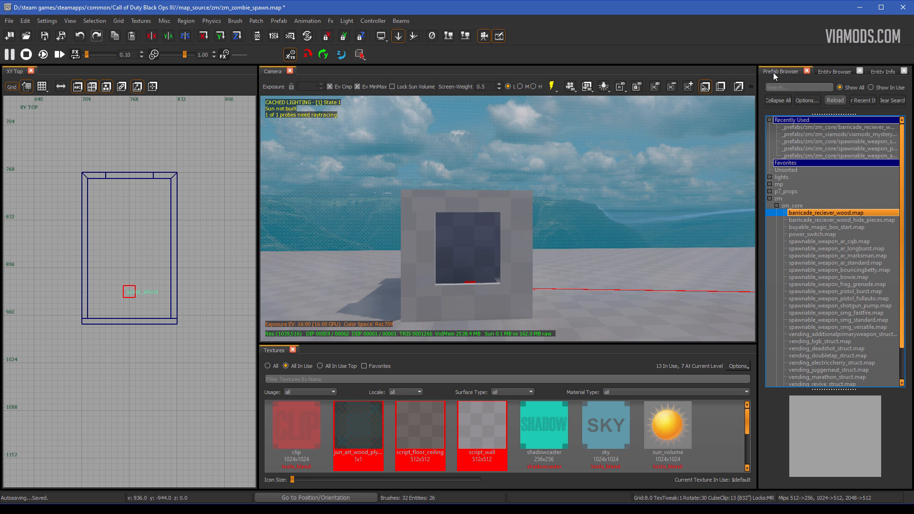
pyautogui.moveTo(827, 212); pyautogui.dragTo(134, 180)
pyautogui.press('r')
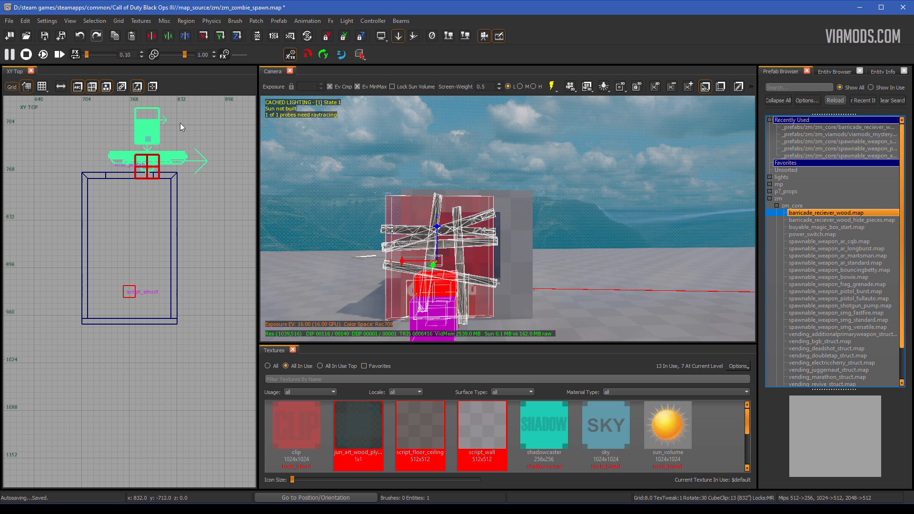
pyautogui.moveTo(181, 122); pyautogui.dragTo(136, 185)
pyautogui.press('r')
pyautogui.scroll(2, 137, 185)
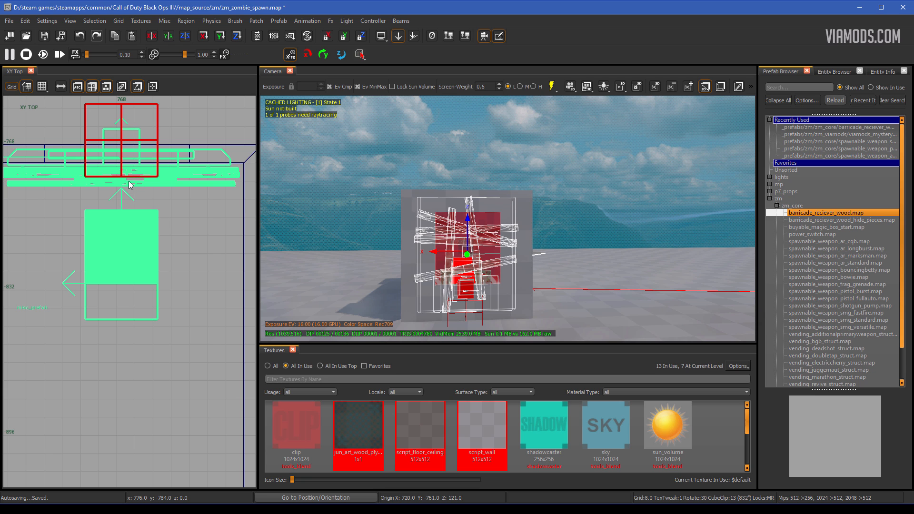
# Step: Align the barricade with the window at X 768, Y -764 on grid 2, then lower it to Z 0 on grid 8
pyautogui.press('2')
pyautogui.moveTo(126, 182); pyautogui.dragTo(121, 183)
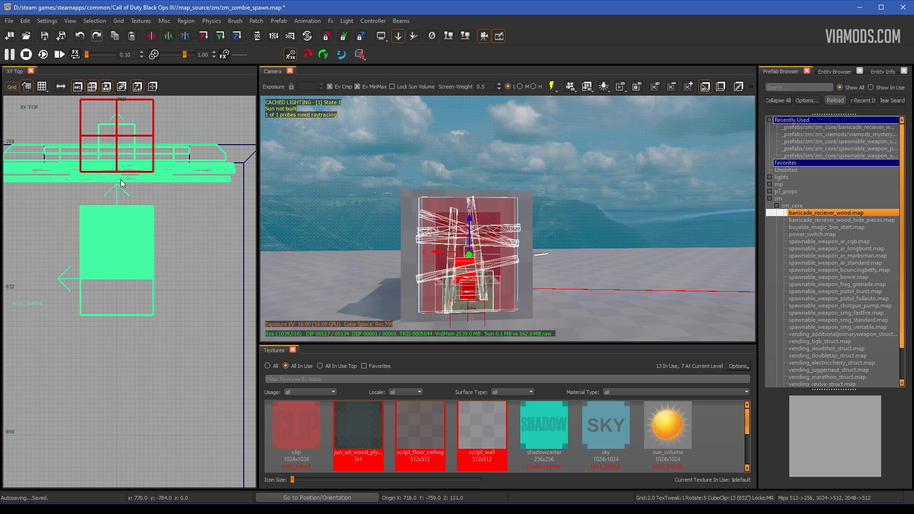
pyautogui.press('4')
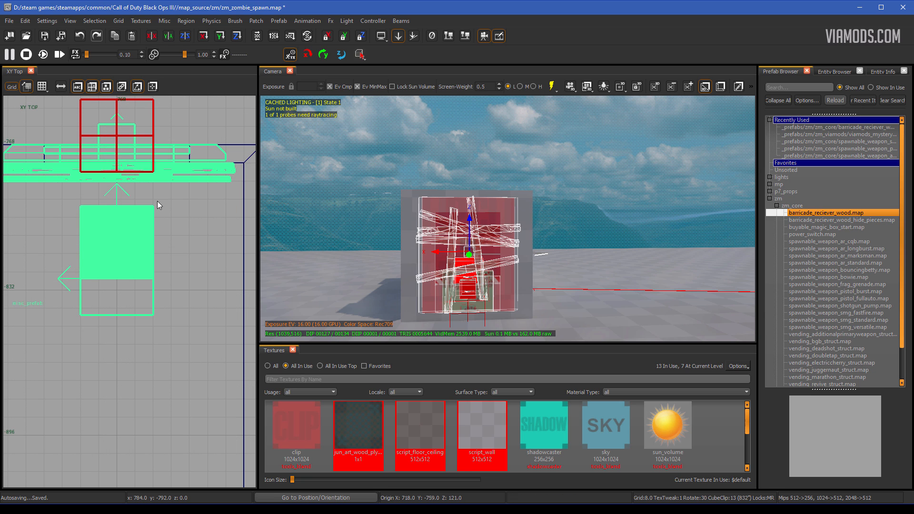
pyautogui.hotkey('ctrl', 'Tab')
pyautogui.moveTo(147, 247); pyautogui.dragTo(148, 252)
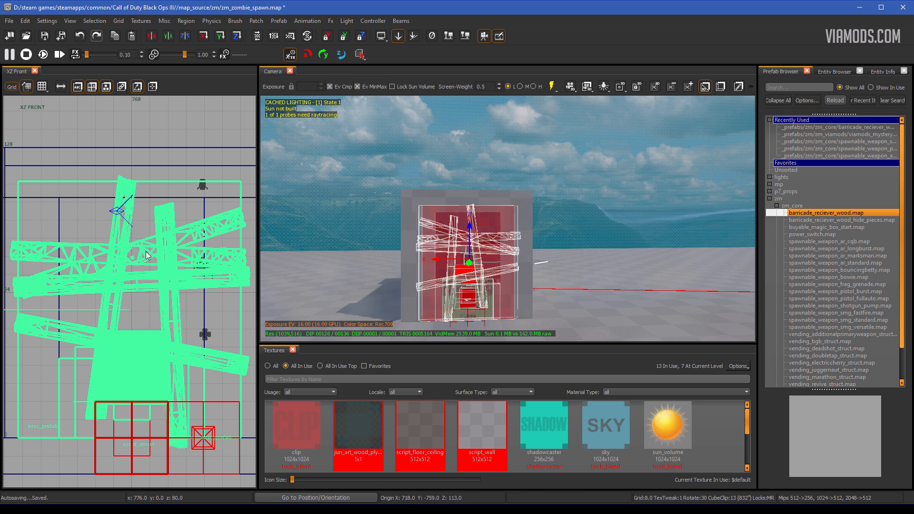
pyautogui.hotkey('ctrl', 'Tab')
pyautogui.hotkey('ctrl', 'Tab')
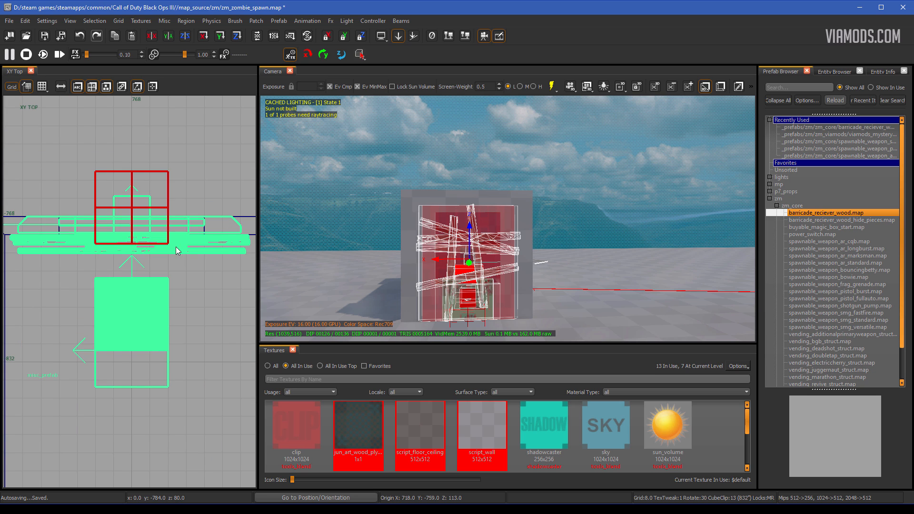
# Step: Add the key script_string with value receiver_set_entry_b to the second room's barricade prefab, and deselect it
pyautogui.press('n')
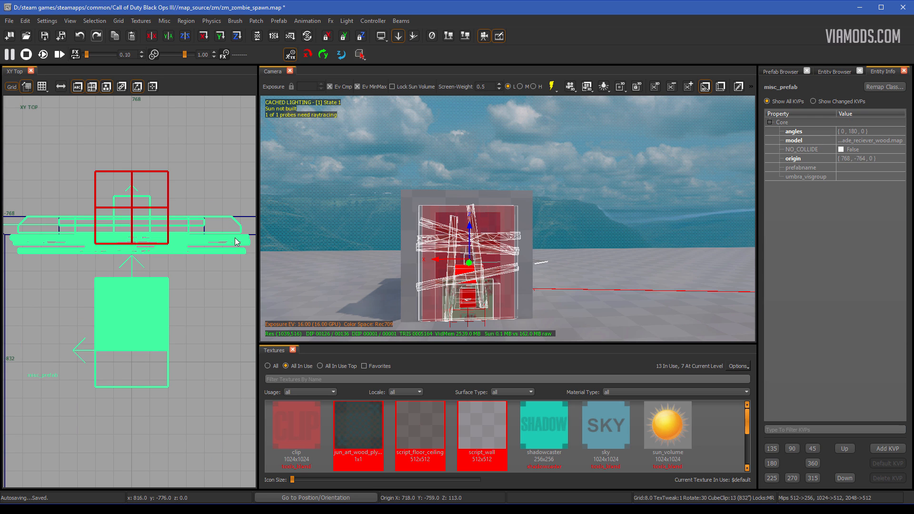
pyautogui.click(881, 452)
pyautogui.write('s')
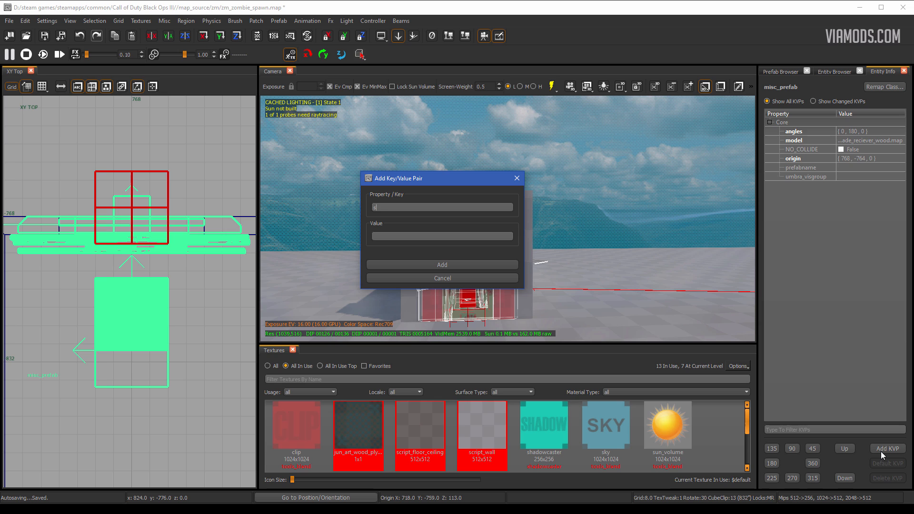
pyautogui.write('cript_string')
pyautogui.press('Tab')
pyautogui.write('receiver_set_entry_b')
pyautogui.press('Return')
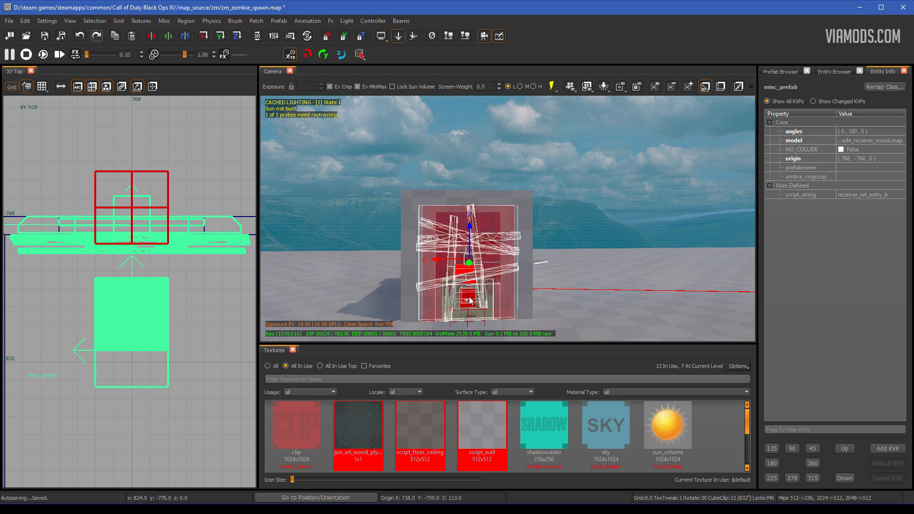
pyautogui.press('Escape')
# Step: Create a new script struct on the open ground outside the box rooms, at X -456, Y 264
pyautogui.moveTo(480, 310); pyautogui.dragTo(502, 236, button='right')
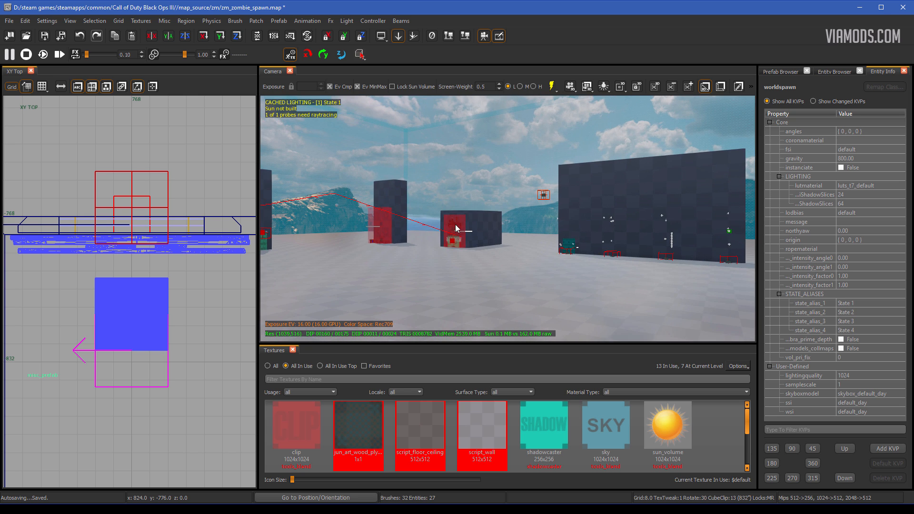
pyautogui.moveTo(463, 273)
pyautogui.mouseDown(button='right')
pyautogui.moveTo(462, 257)
pyautogui.moveTo(462, 279)
pyautogui.mouseUp(button='right')
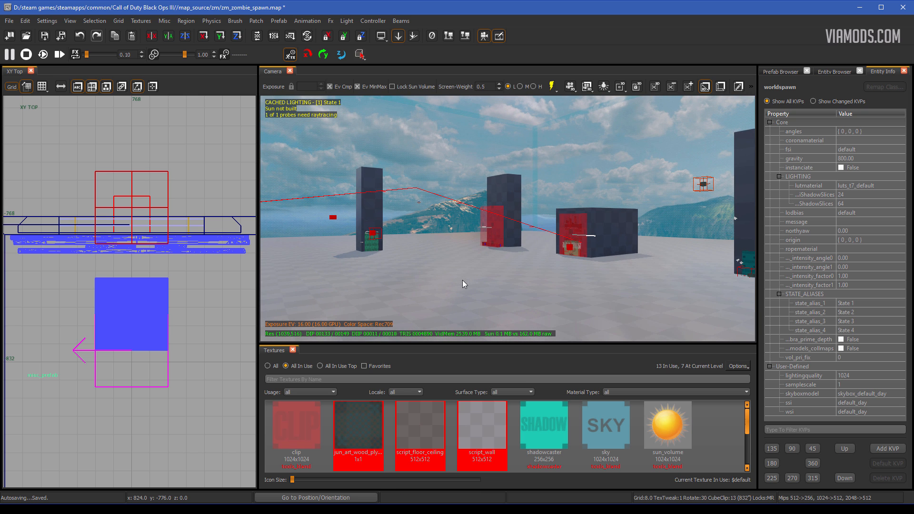
pyautogui.scroll(-6, 197, 245)
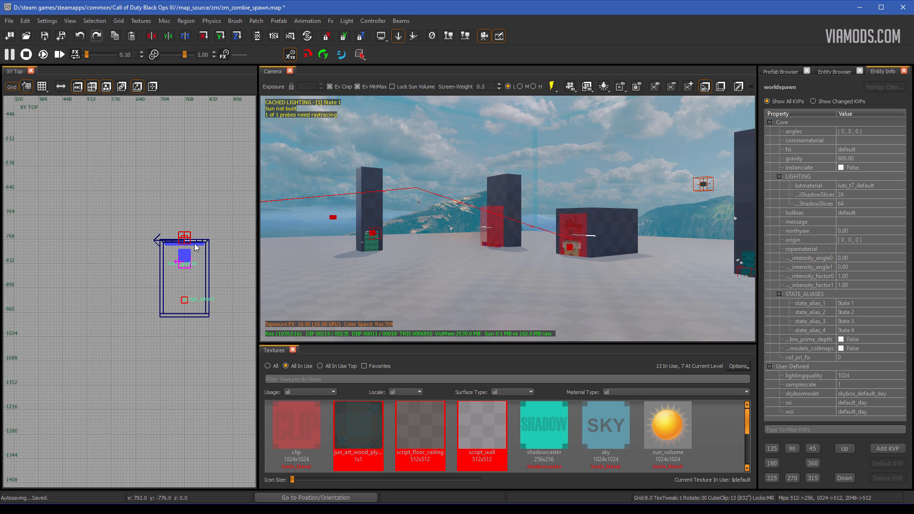
pyautogui.scroll(6, 121, 194)
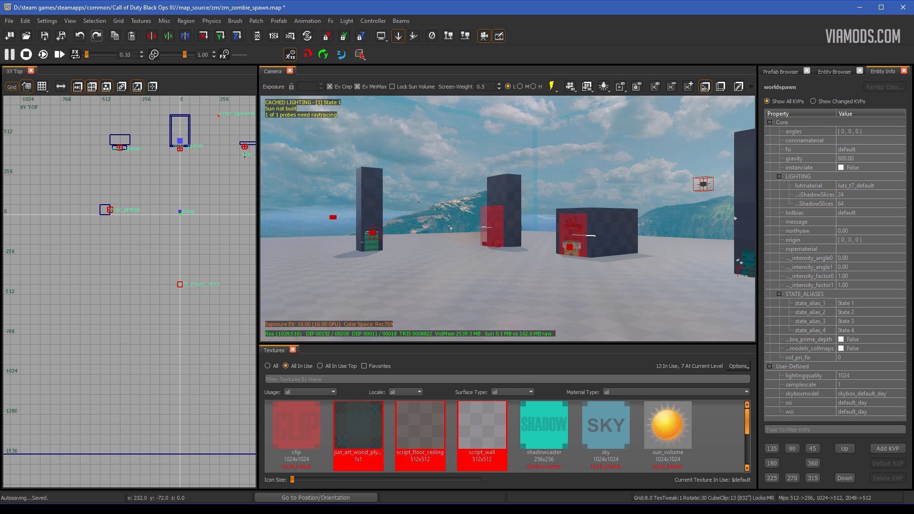
pyautogui.moveTo(121, 193); pyautogui.dragTo(106, 165, button='right')
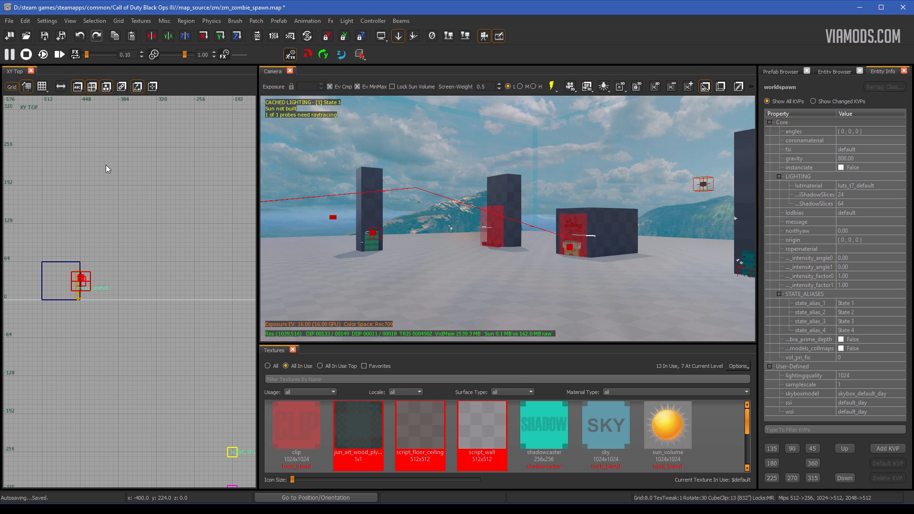
pyautogui.rightClick(70, 145)
pyautogui.moveTo(115, 329)
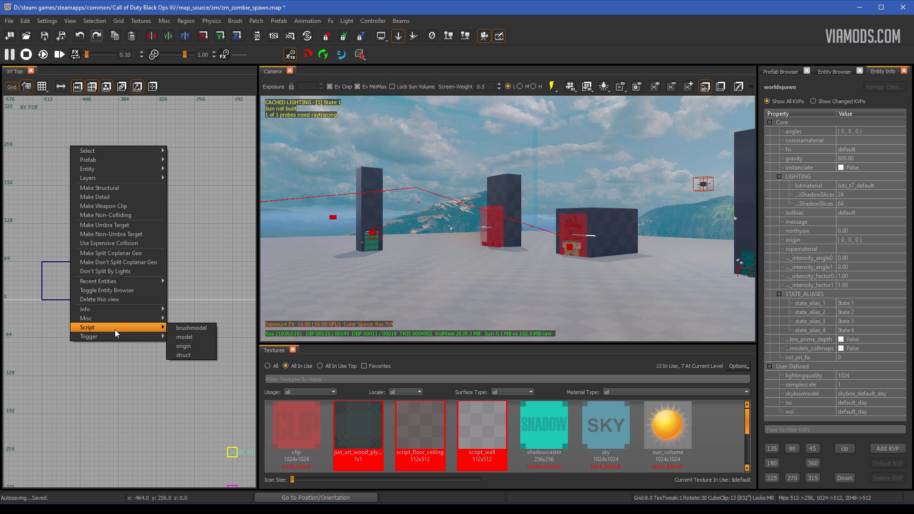
pyautogui.click(190, 353)
pyautogui.scroll(6, 443, 276)
pyautogui.moveTo(445, 270); pyautogui.dragTo(364, 283, button='right')
# Step: Move the new script struct to X -528, Z 0 in the front view, and return to the top view
pyautogui.hotkey('ctrl', 'Tab')
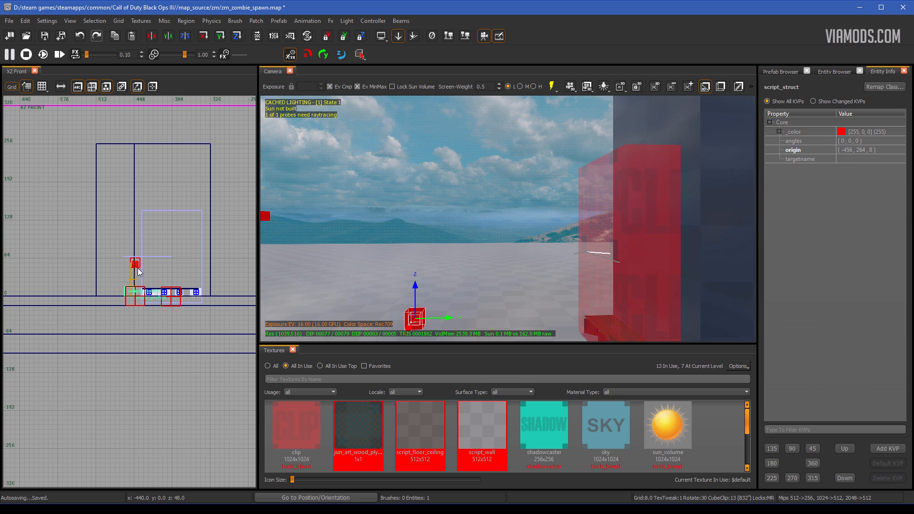
pyautogui.moveTo(140, 271); pyautogui.dragTo(95, 273)
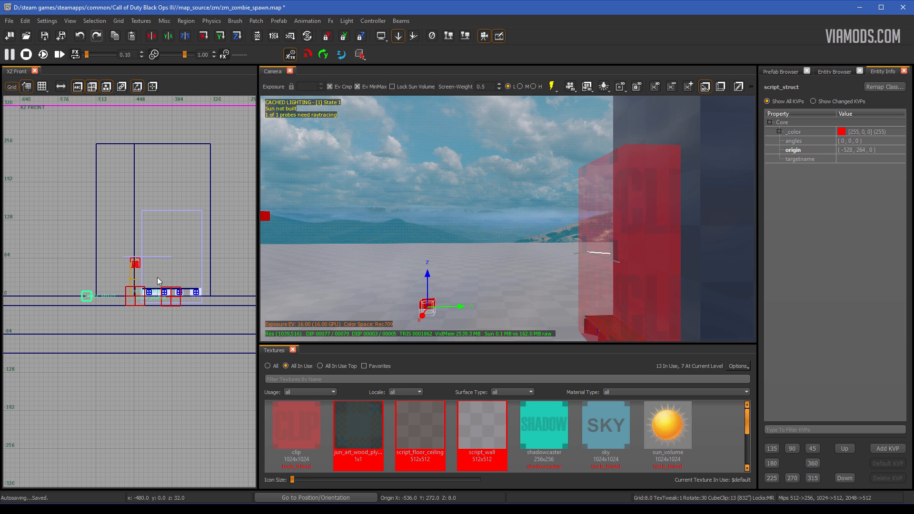
pyautogui.hotkey('ctrl', 'Tab')
pyautogui.hotkey('ctrl', 'Tab')
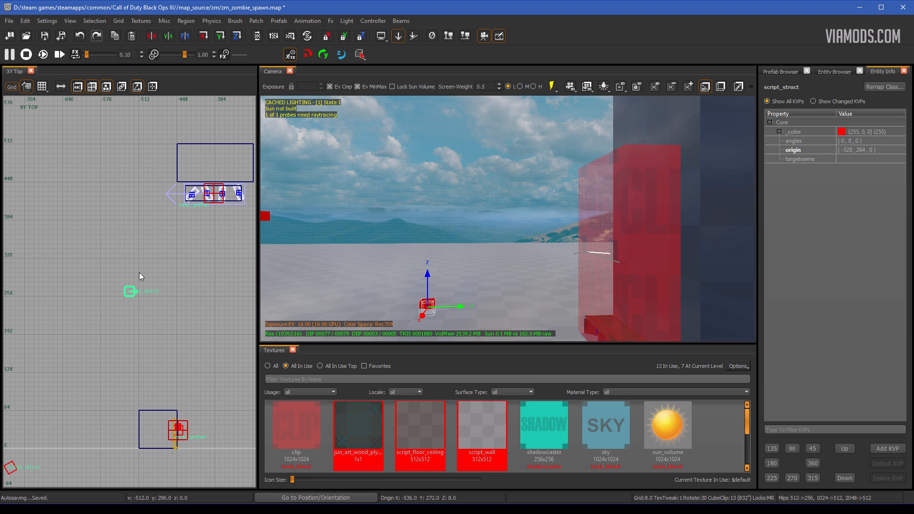
# Step: Set the targetname of the new outdoor script struct to start_zone_spawners
pyautogui.moveTo(451, 275); pyautogui.dragTo(595, 281, button='right')
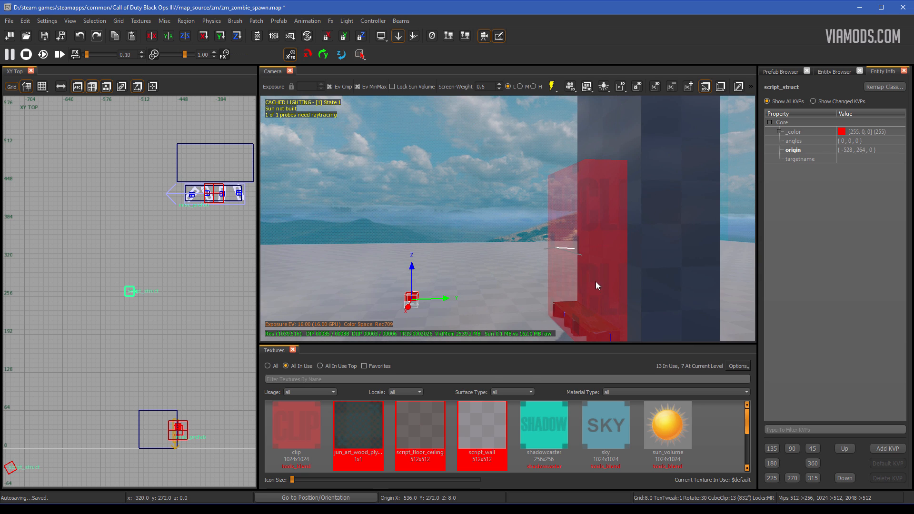
pyautogui.click(855, 160)
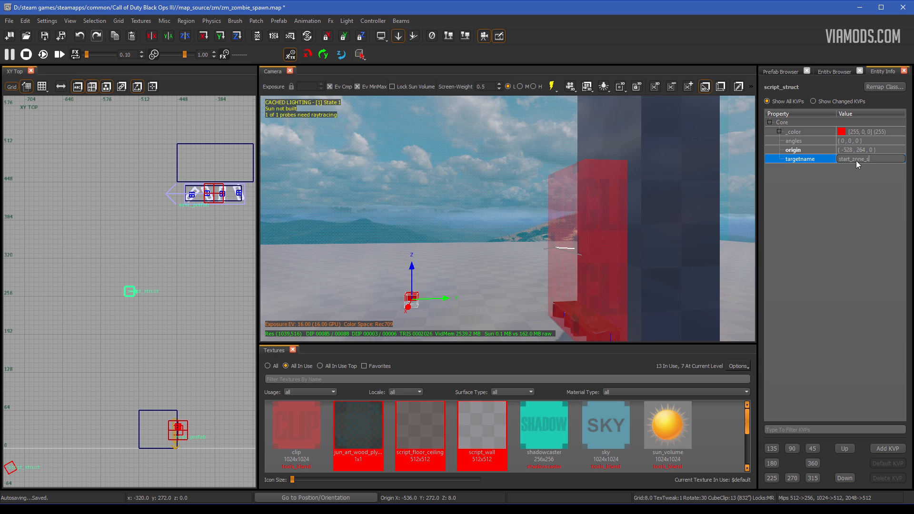
pyautogui.write('rs')
pyautogui.press('Return')
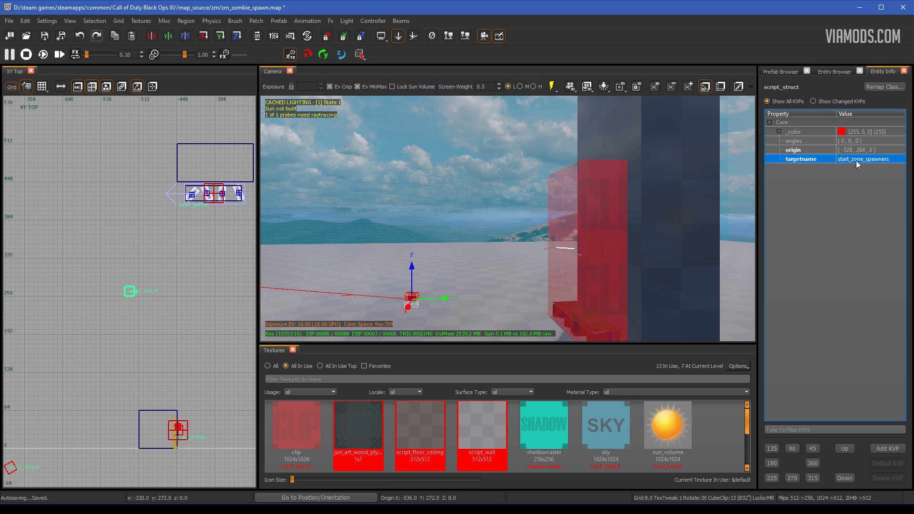
pyautogui.moveTo(525, 247); pyautogui.dragTo(505, 268, button='right')
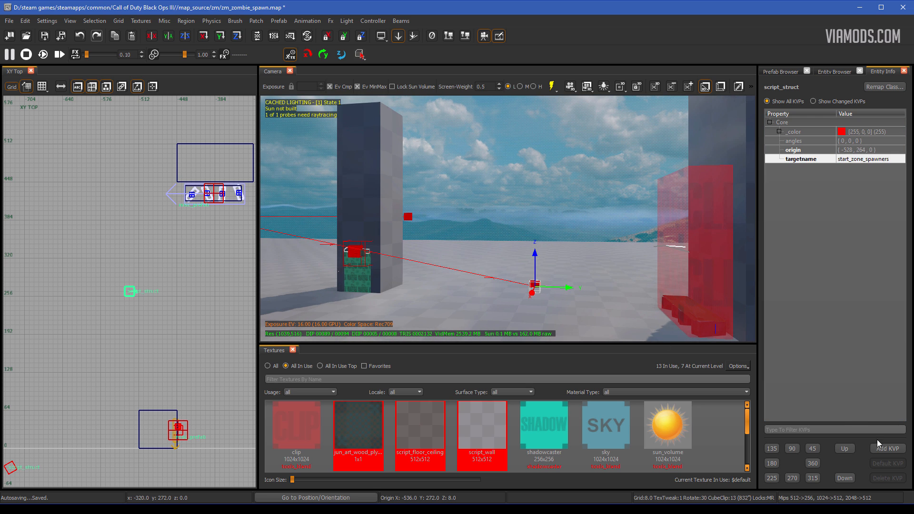
# Step: Add the key script_noteworthy with value riser_location to the outdoor script struct
pyautogui.click(887, 453)
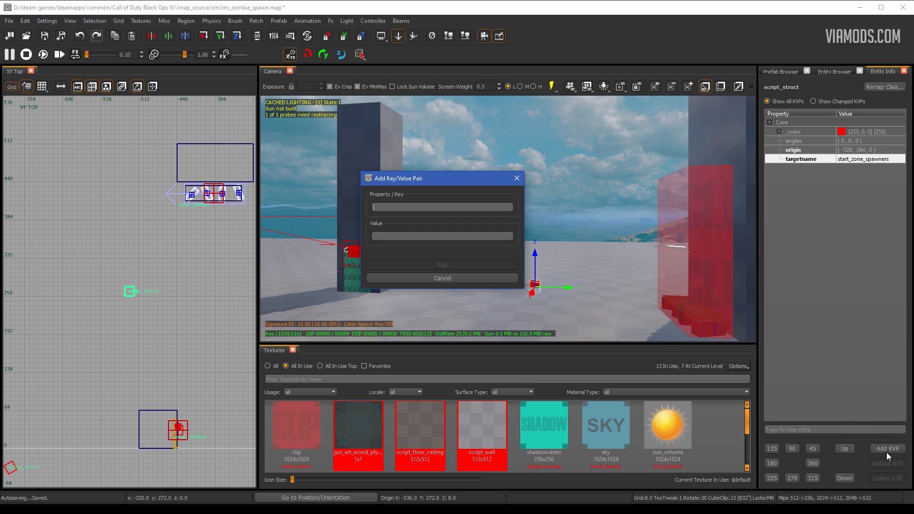
pyautogui.write('script_noteworth')
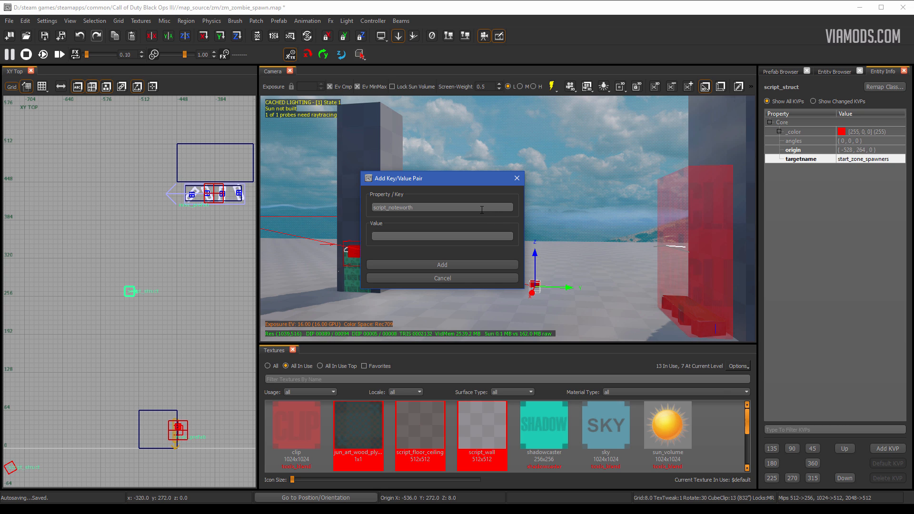
pyautogui.write('riser_loactio')
pyautogui.press('BackSpace')
pyautogui.press('BackSpace')
pyautogui.write('cation')
pyautogui.press('Return')
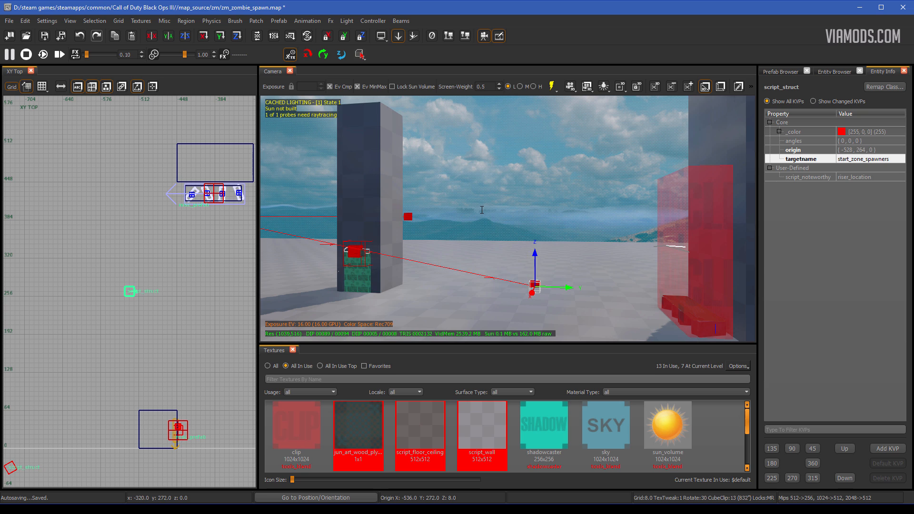
# Step: Add the key script_string with value find_flesh to the outdoor script struct
pyautogui.click(887, 444)
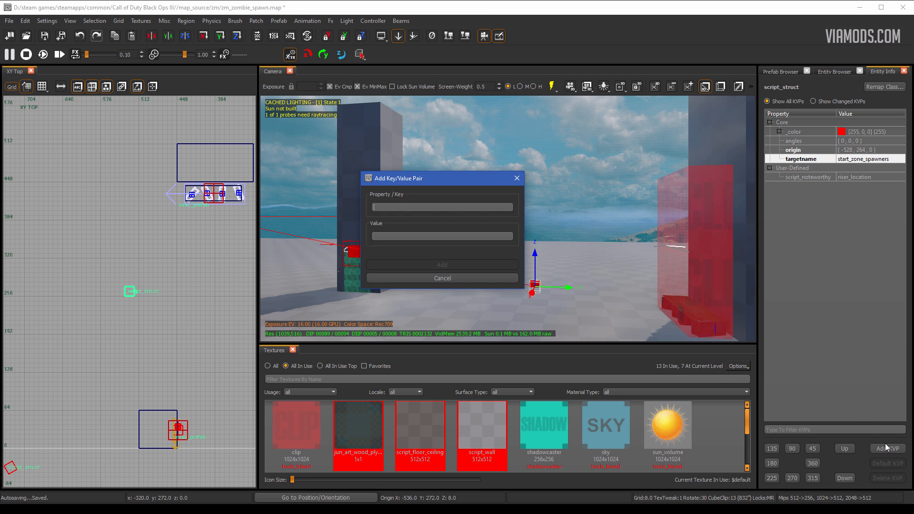
pyautogui.write('script_string ')
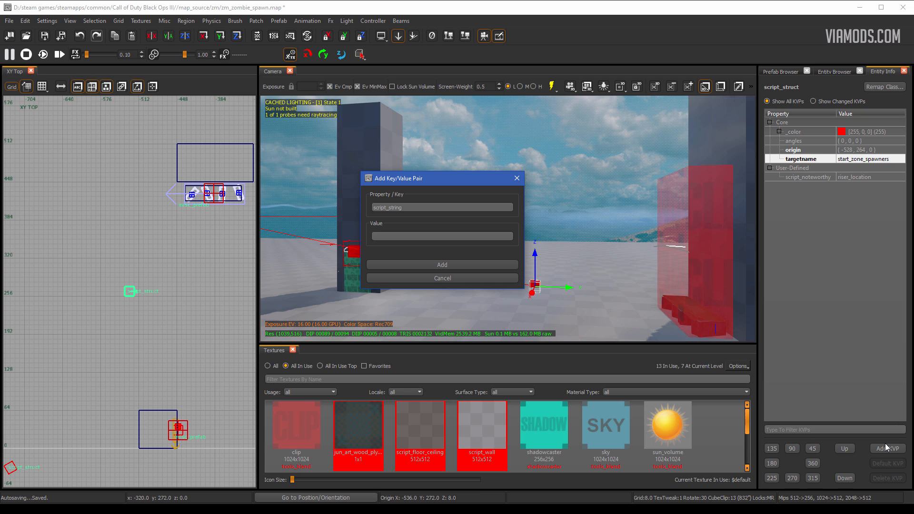
pyautogui.write('find_flesh')
pyautogui.press('Return')
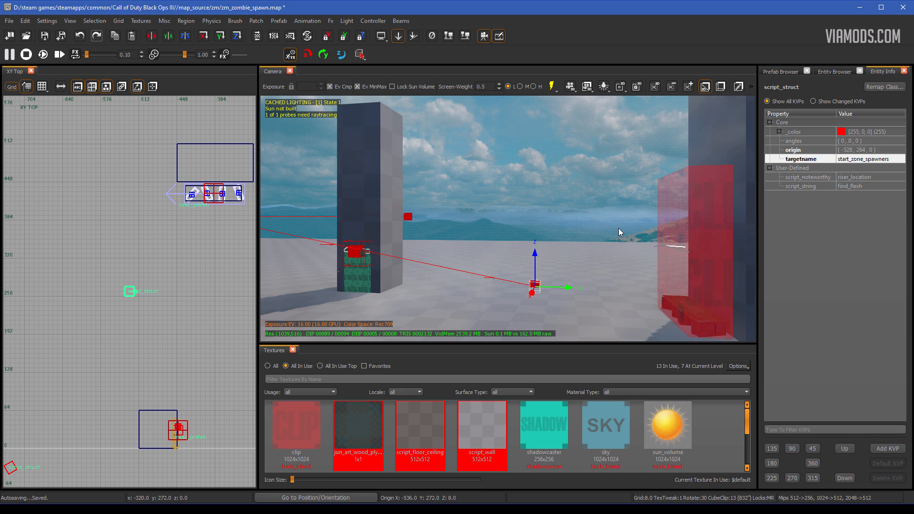
pyautogui.moveTo(588, 292)
pyautogui.mouseDown(button='right')
pyautogui.moveTo(563, 293)
pyautogui.moveTo(580, 293)
pyautogui.mouseUp(button='right')
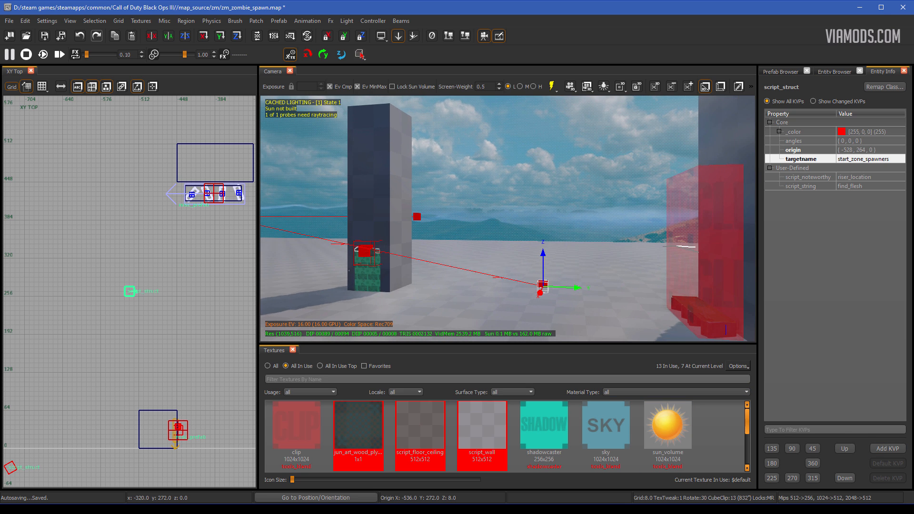
pyautogui.scroll(-4, 128, 297)
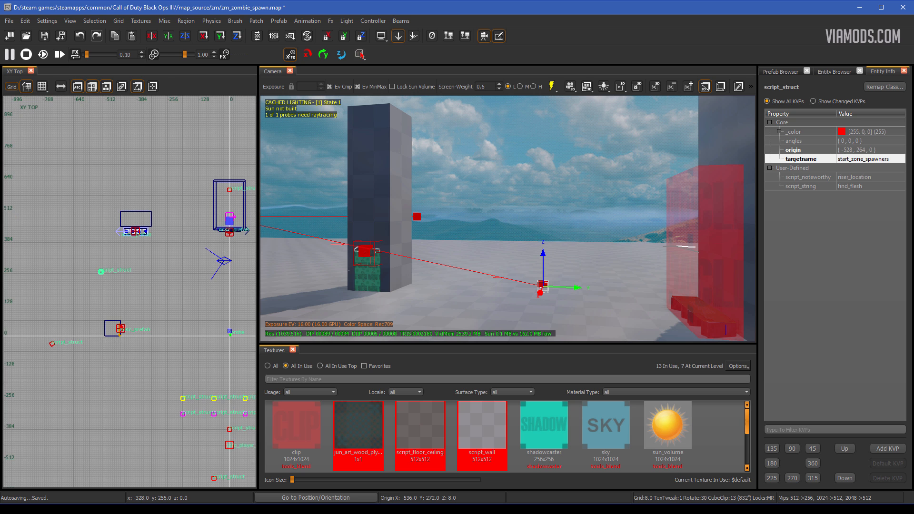
# Step: Duplicate the outdoor start_zone_spawners script struct and place the copy at X 240, Y 448 in the top view
pyautogui.moveTo(161, 277); pyautogui.dragTo(138, 277, button='right')
pyautogui.press('space')
pyautogui.moveTo(80, 273)
pyautogui.mouseDown()
pyautogui.moveTo(236, 270)
pyautogui.moveTo(213, 253)
pyautogui.moveTo(216, 206)
pyautogui.mouseUp()
pyautogui.scroll(2, 212, 253)
pyautogui.scroll(-2, 213, 213)
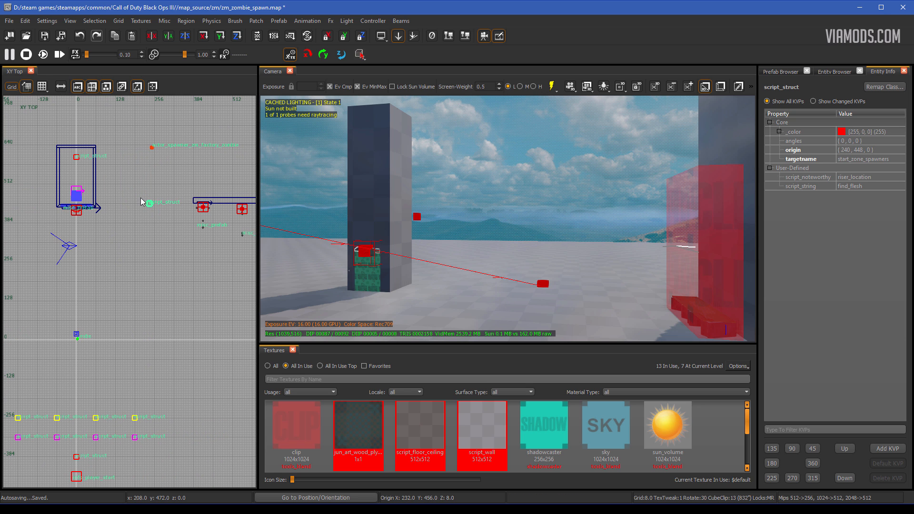
# Step: Set the copied script struct's angle to 270 degrees and move it to X 256, Y 512
pyautogui.click(793, 478)
pyautogui.scroll(2, 161, 216)
pyautogui.moveTo(138, 195); pyautogui.dragTo(145, 155)
# Step: Clear the selection and examine the outdoor riser structs, the barricade buildings and the zombie spawner in the camera view
pyautogui.moveTo(508, 218); pyautogui.dragTo(524, 309, button='right')
pyautogui.moveTo(524, 267); pyautogui.dragTo(479, 139, button='right')
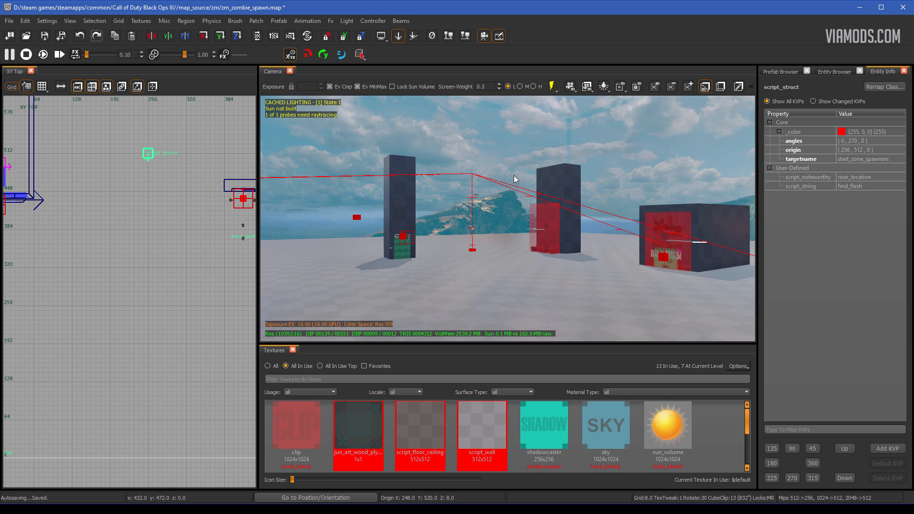
pyautogui.press('Escape')
pyautogui.moveTo(475, 206); pyautogui.dragTo(585, 216, button='right')
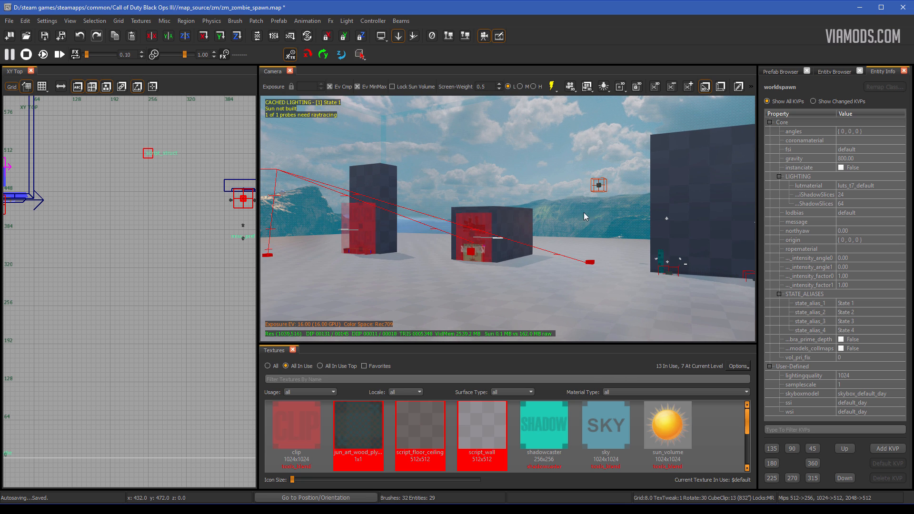
pyautogui.click(600, 186)
pyautogui.press('Escape')
pyautogui.moveTo(515, 260); pyautogui.dragTo(488, 261, button='right')
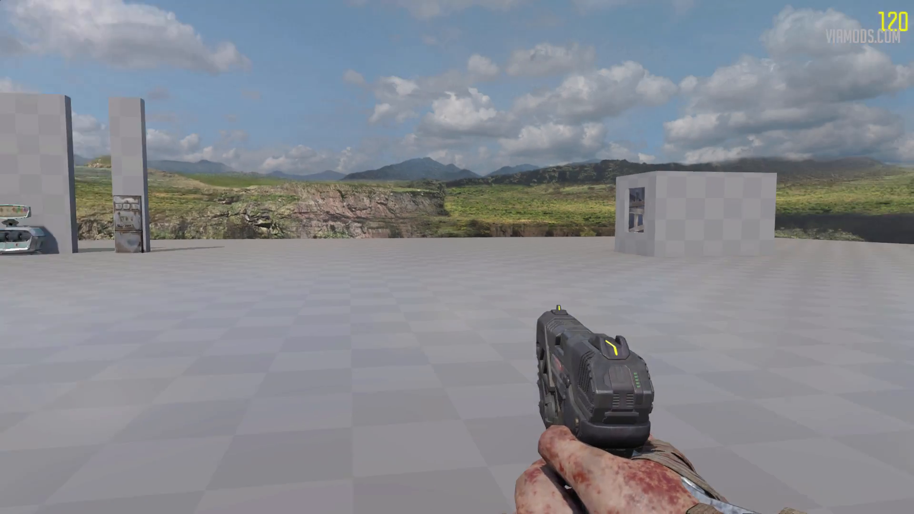
pyautogui.rightClick(457, 257)
pyautogui.press('w')
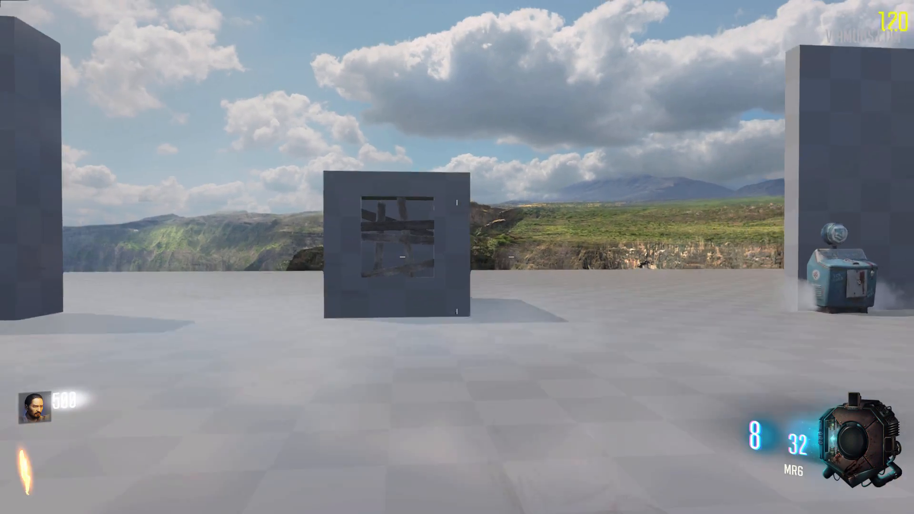
pyautogui.press('w')
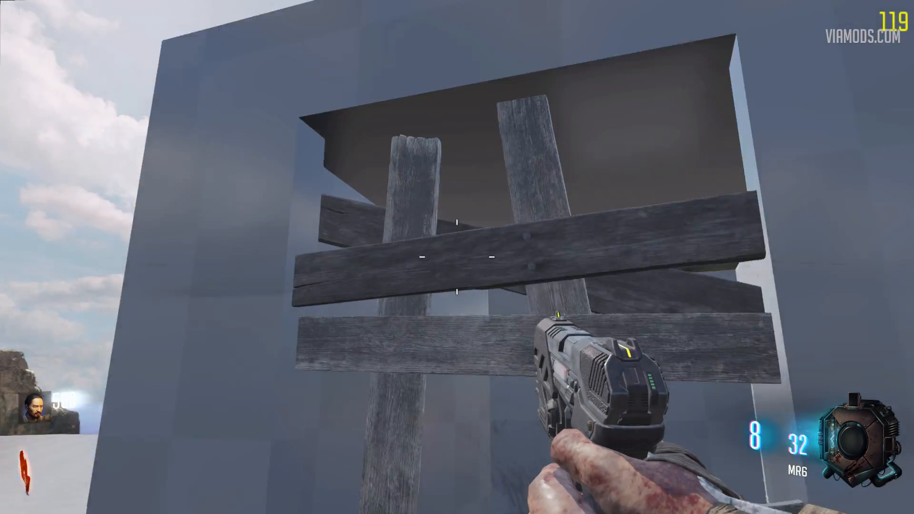
pyautogui.press('a')
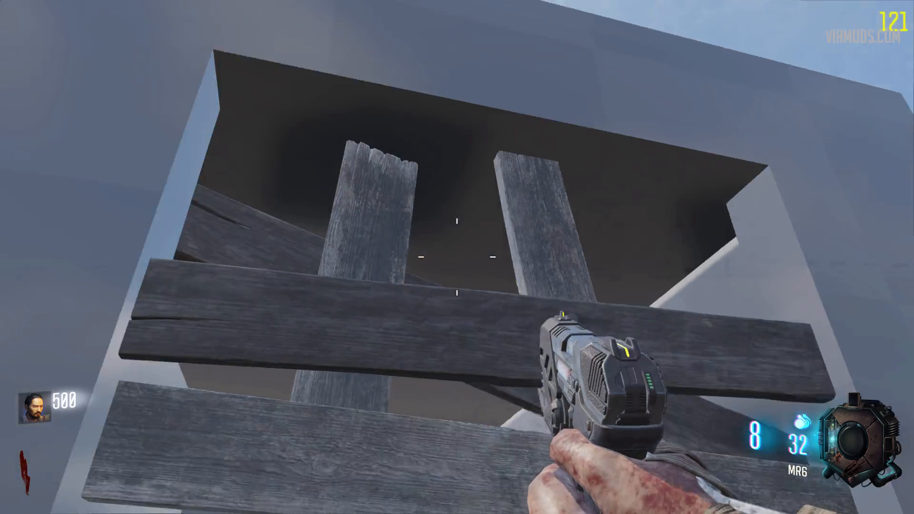
pyautogui.press('a')
pyautogui.press('d')
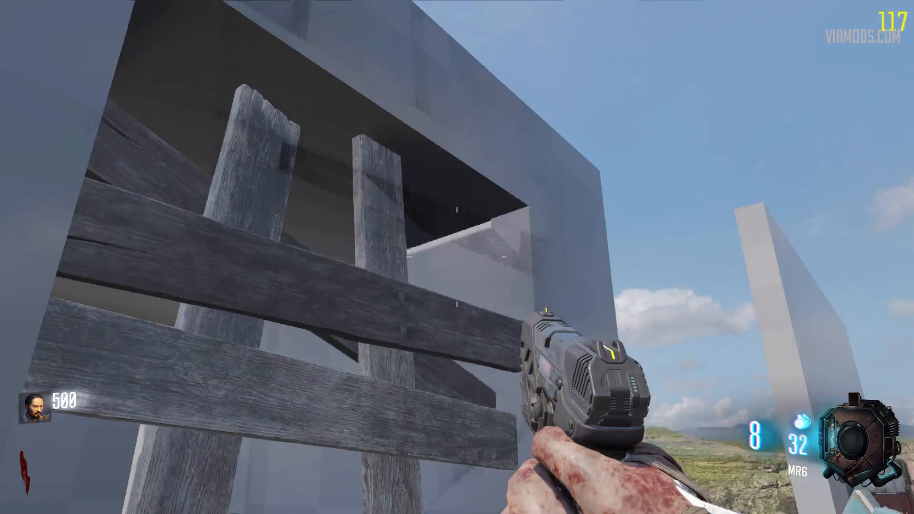
pyautogui.press('d')
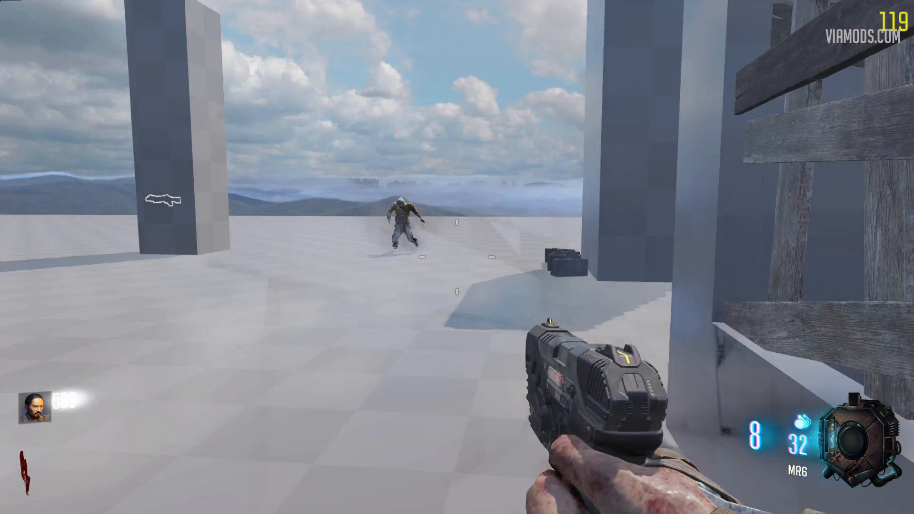
pyautogui.rightClick(457, 257)
pyautogui.press('s')
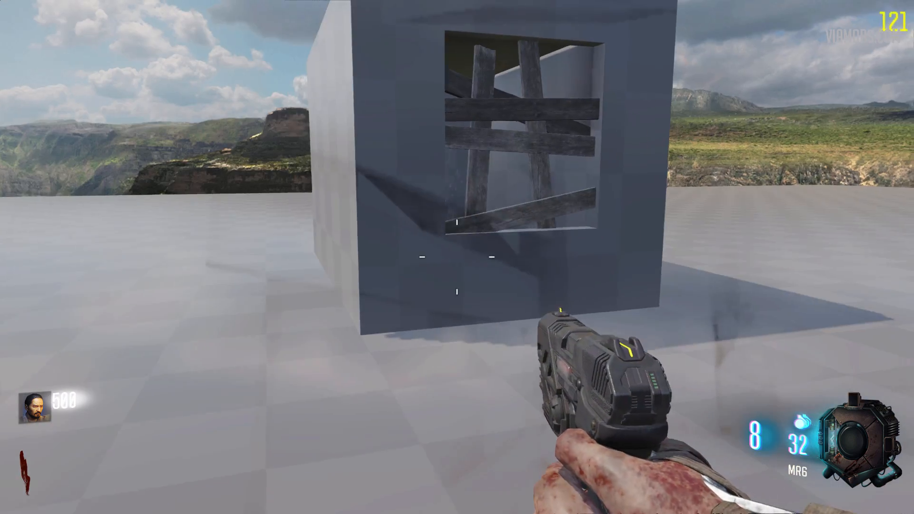
pyautogui.press('w')
pyautogui.rightClick(457, 257)
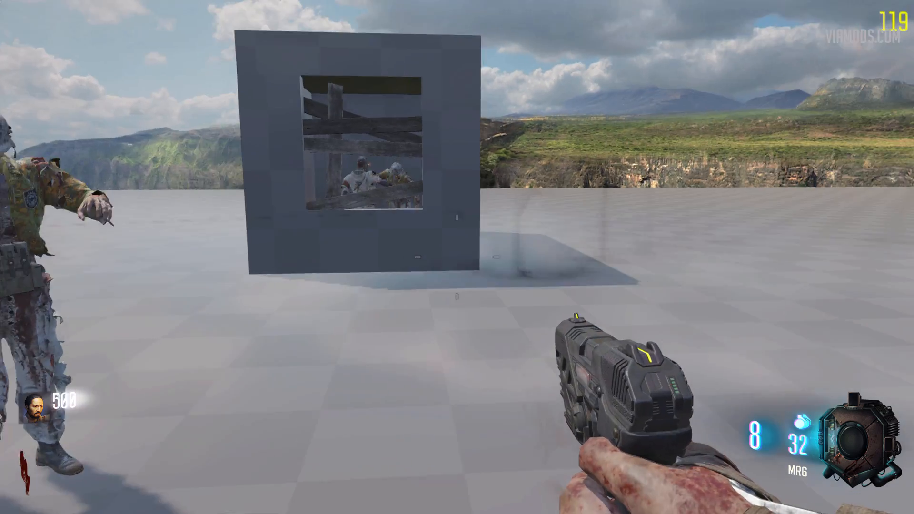
pyautogui.rightClick(458, 257)
pyautogui.press('v')
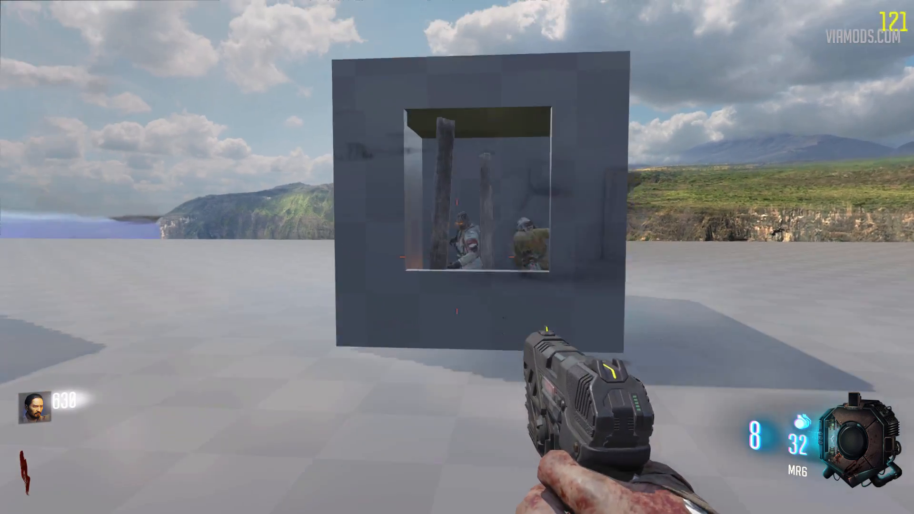
pyautogui.press('w')
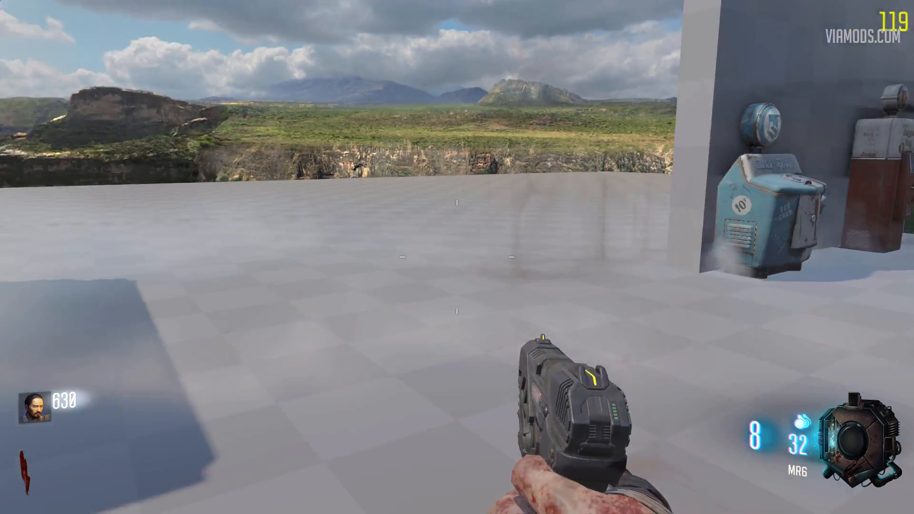
pyautogui.press('shift')
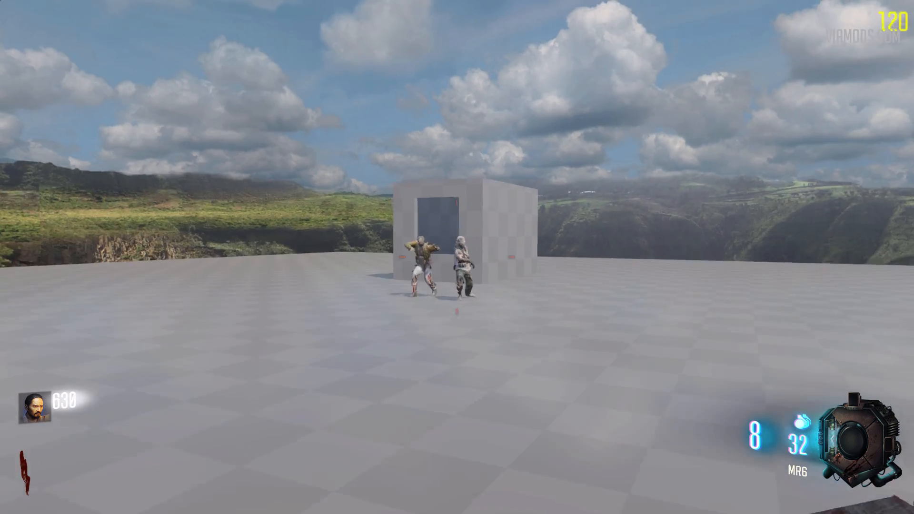
pyautogui.press('v')
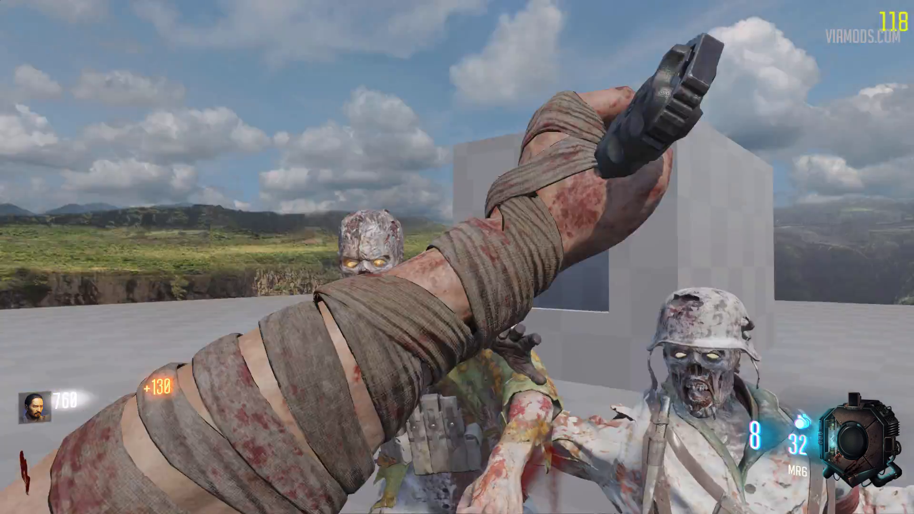
pyautogui.press('v')
pyautogui.press('w')
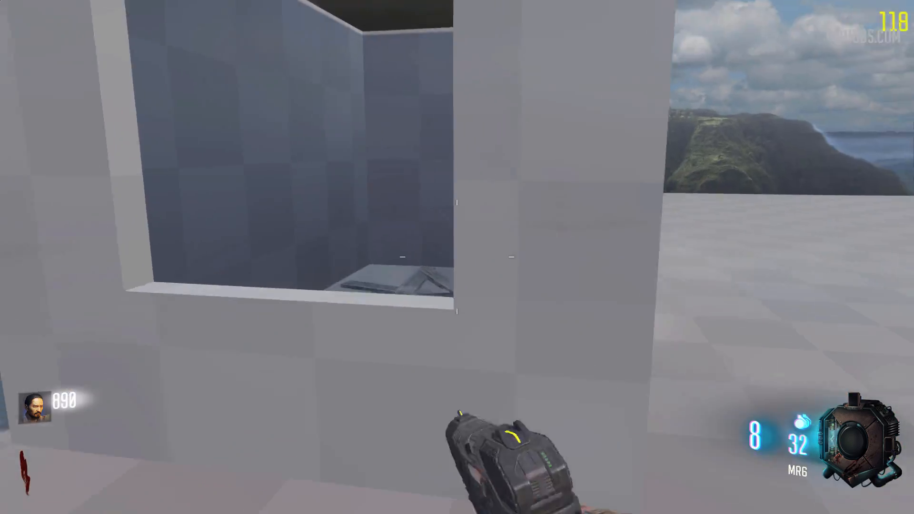
pyautogui.press('f')
pyautogui.press('f')
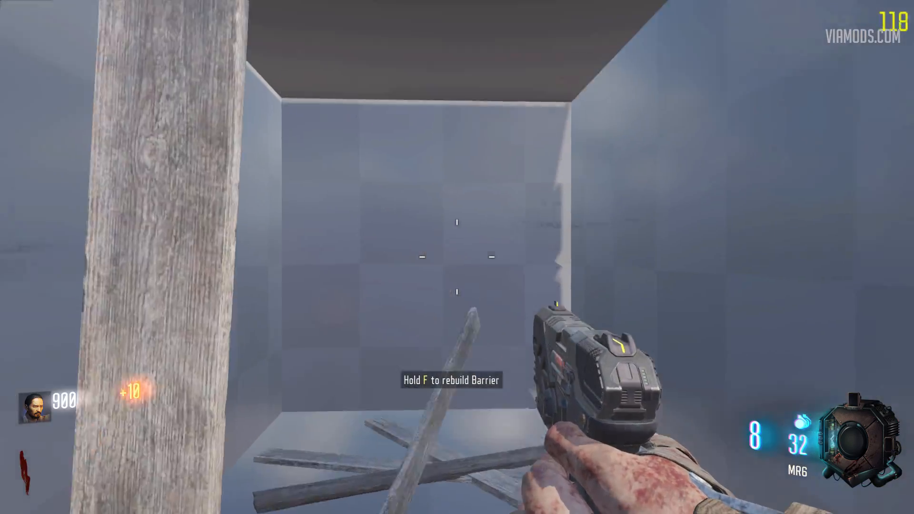
pyautogui.press('f')
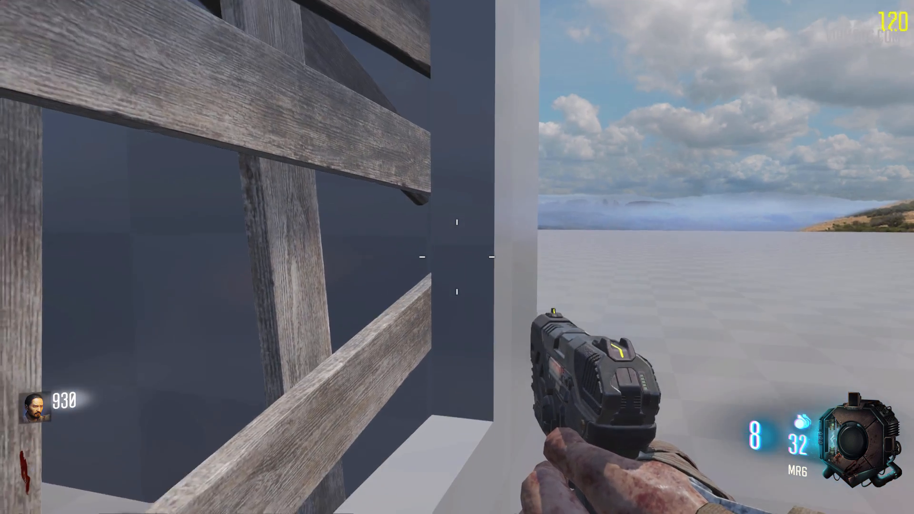
pyautogui.press('w')
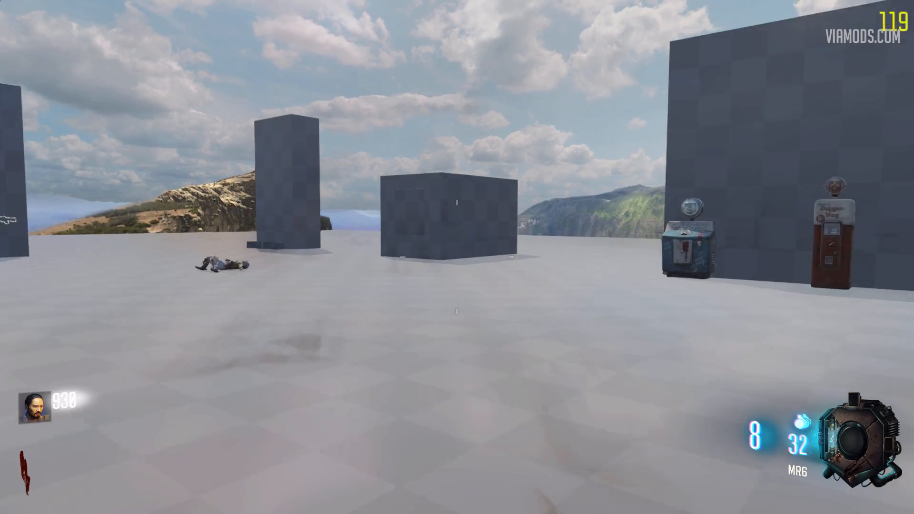
pyautogui.press('w')
pyautogui.press('w')
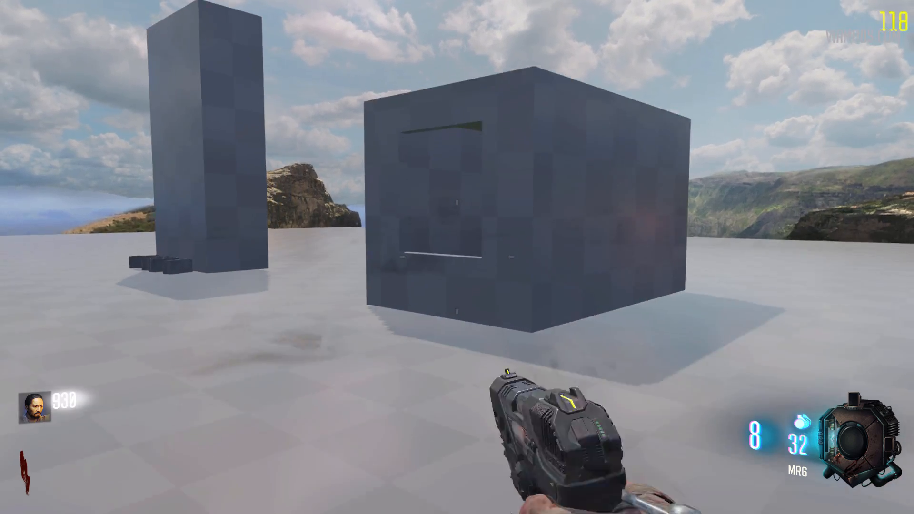
pyautogui.press('space')
pyautogui.press('w')
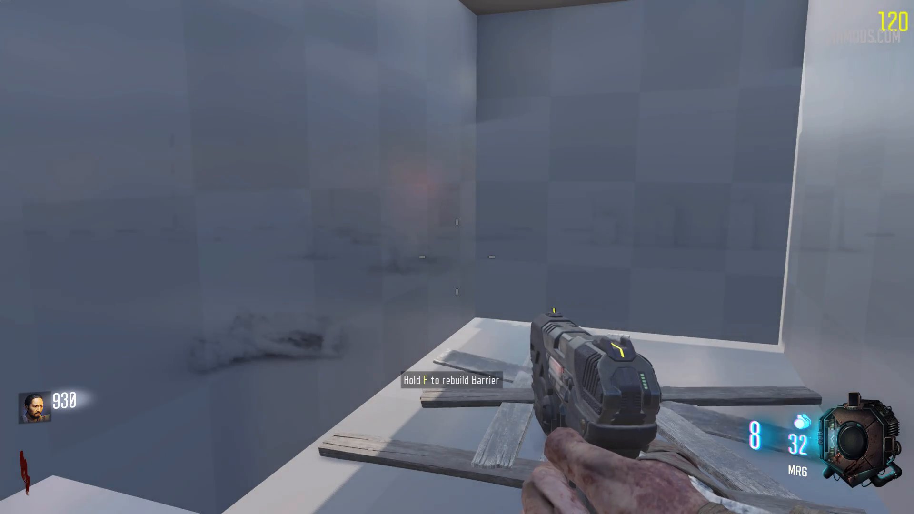
pyautogui.press('f')
pyautogui.press('f')
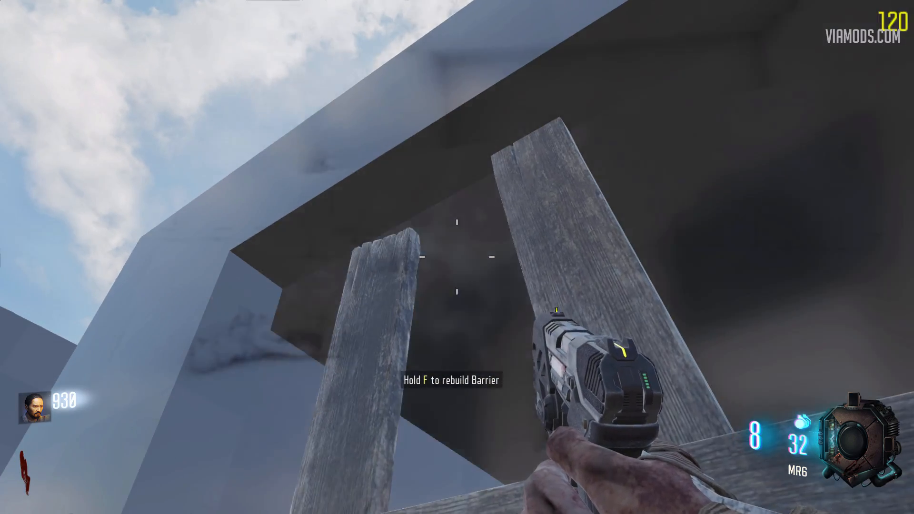
pyautogui.press('f')
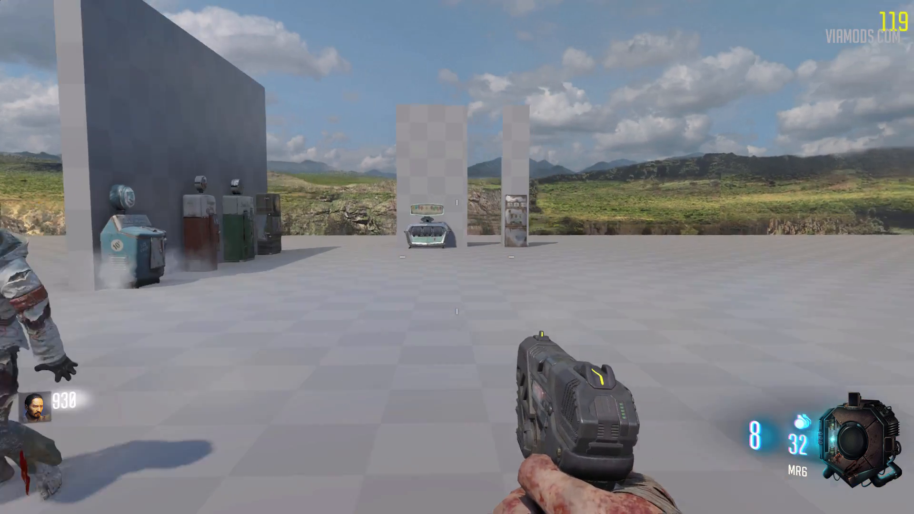
pyautogui.click(456, 257)
pyautogui.click(456, 257)
pyautogui.click(457, 257)
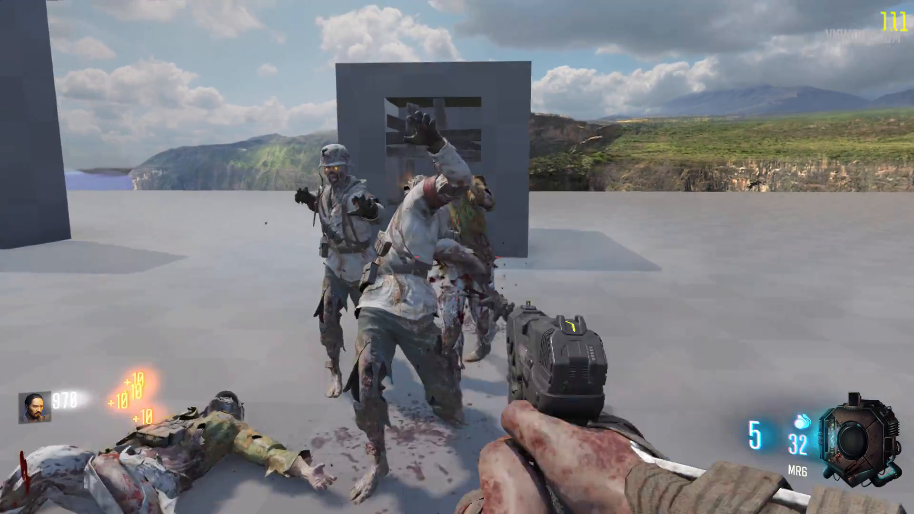
pyautogui.press('v')
pyautogui.press('v')
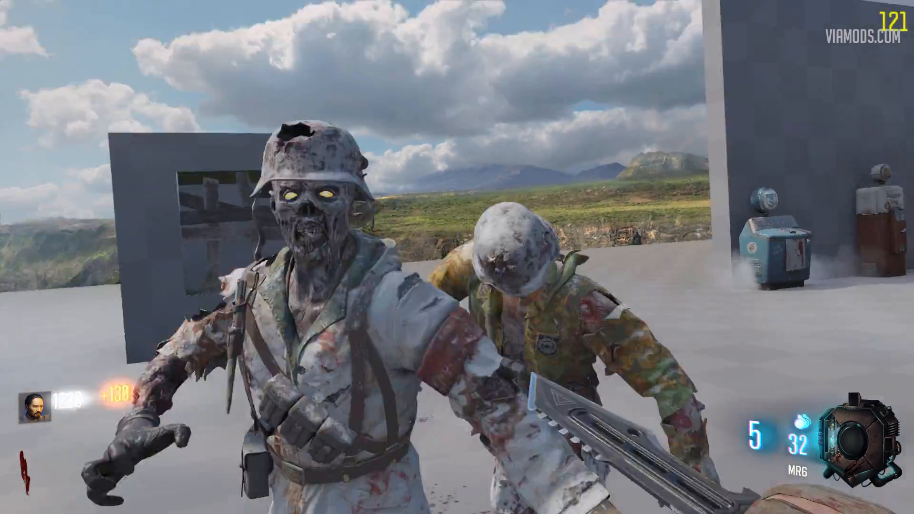
pyautogui.press('v')
pyautogui.press('v')
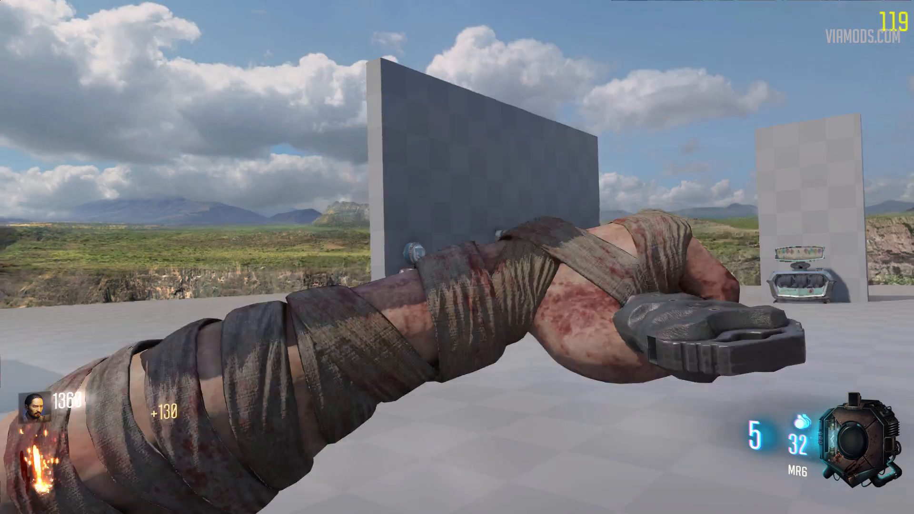
pyautogui.press('v')
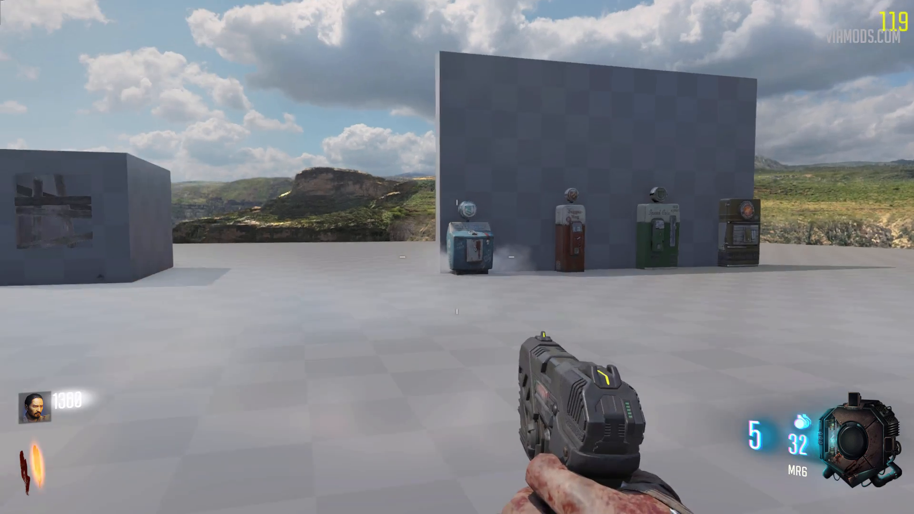
pyautogui.press('v')
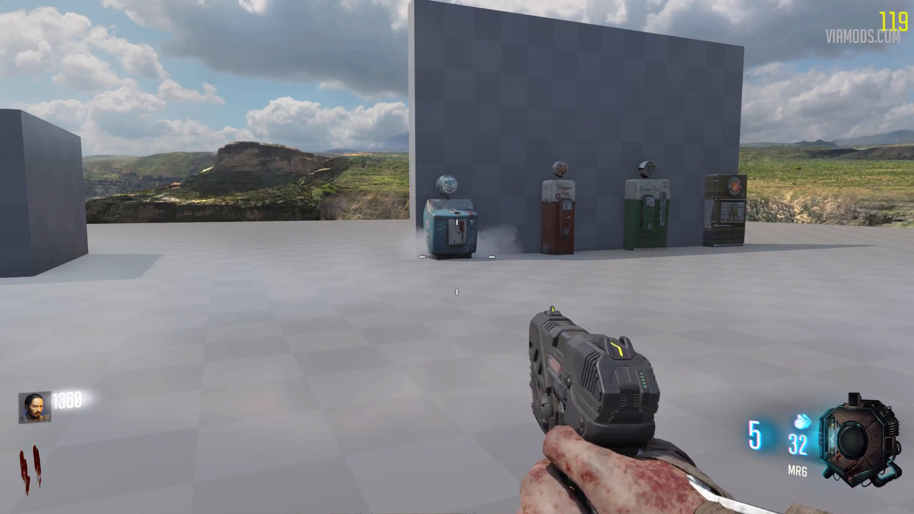